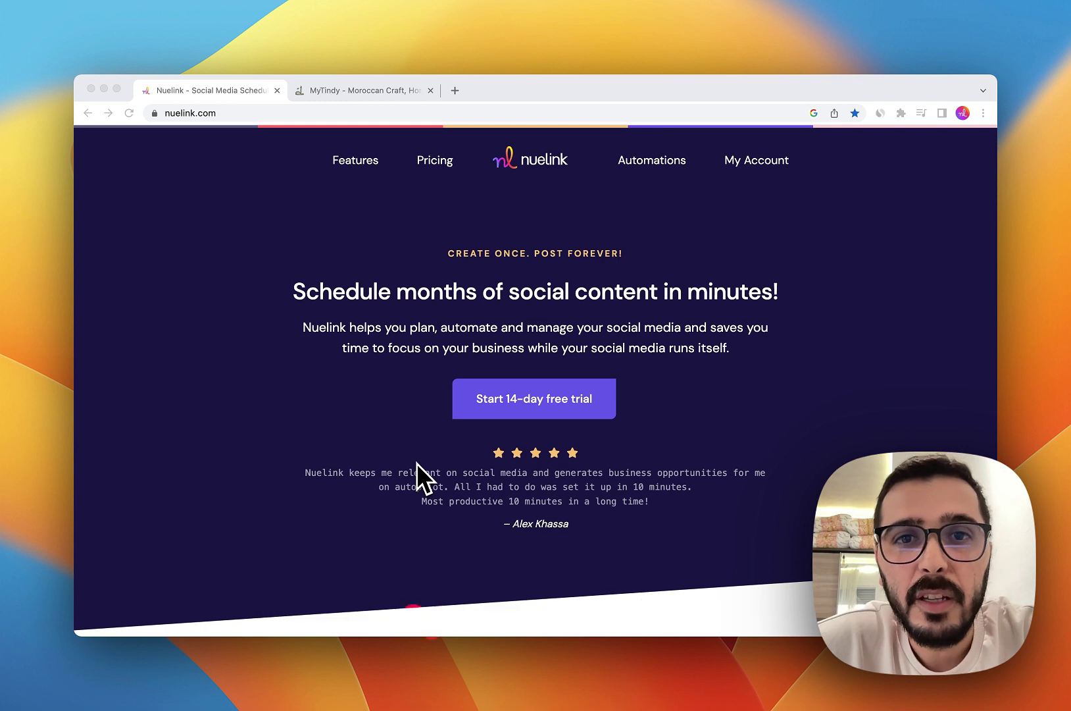
Step: Go to the Social Channels page listing the five active connected accounts
click(539, 352)
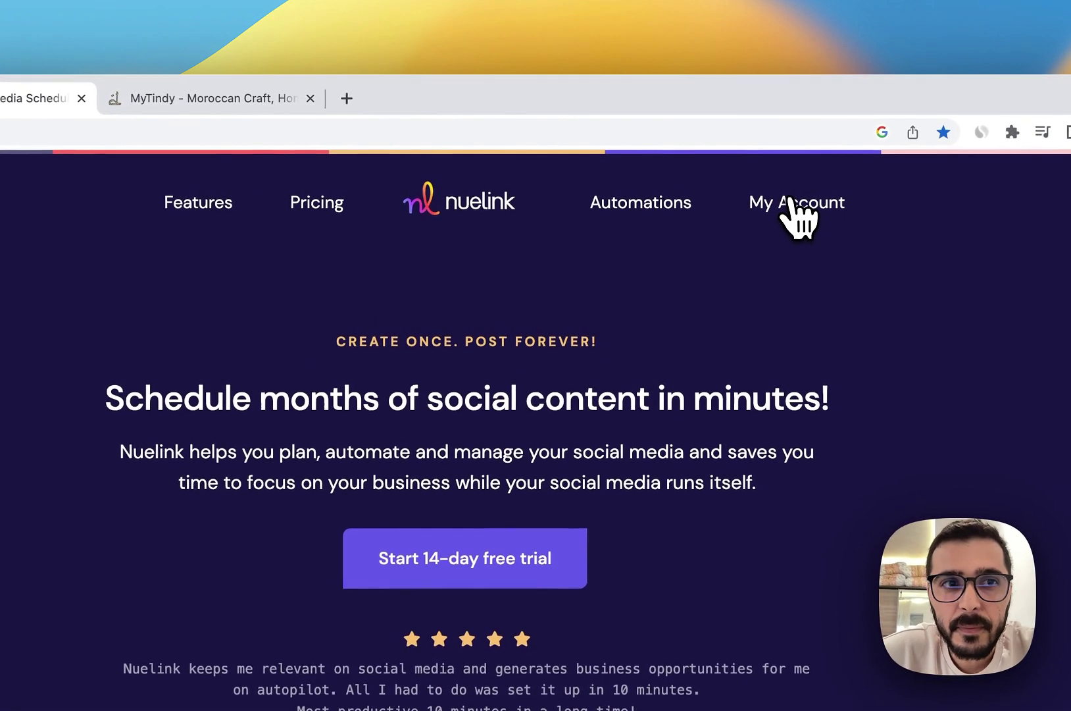
click(790, 201)
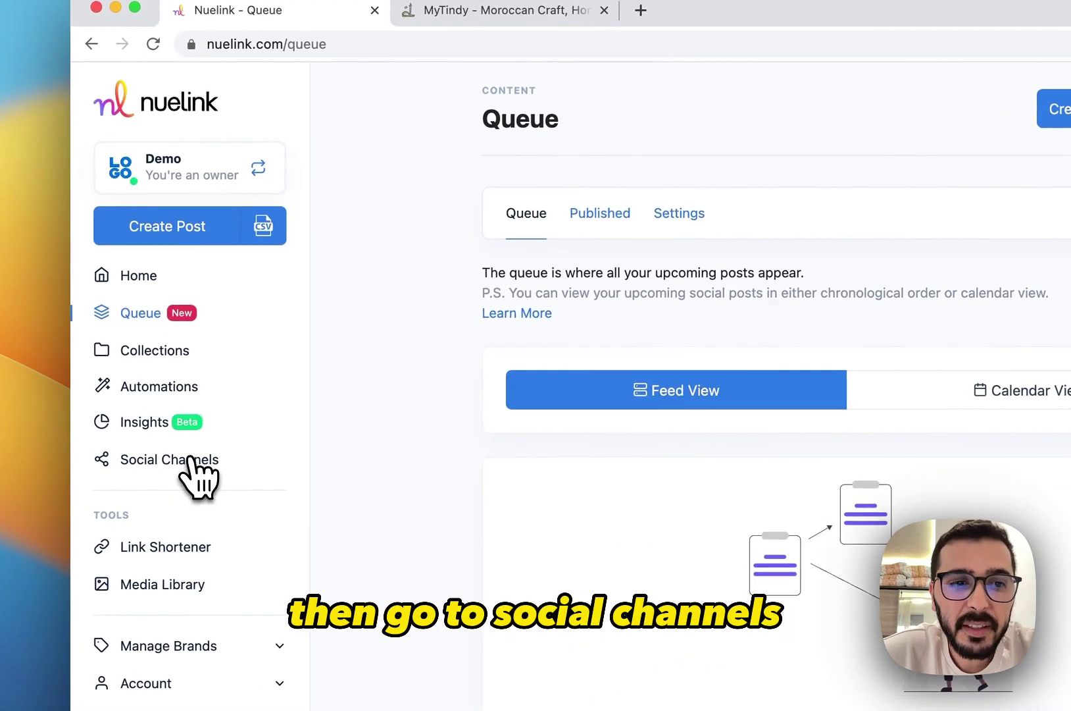
click(191, 459)
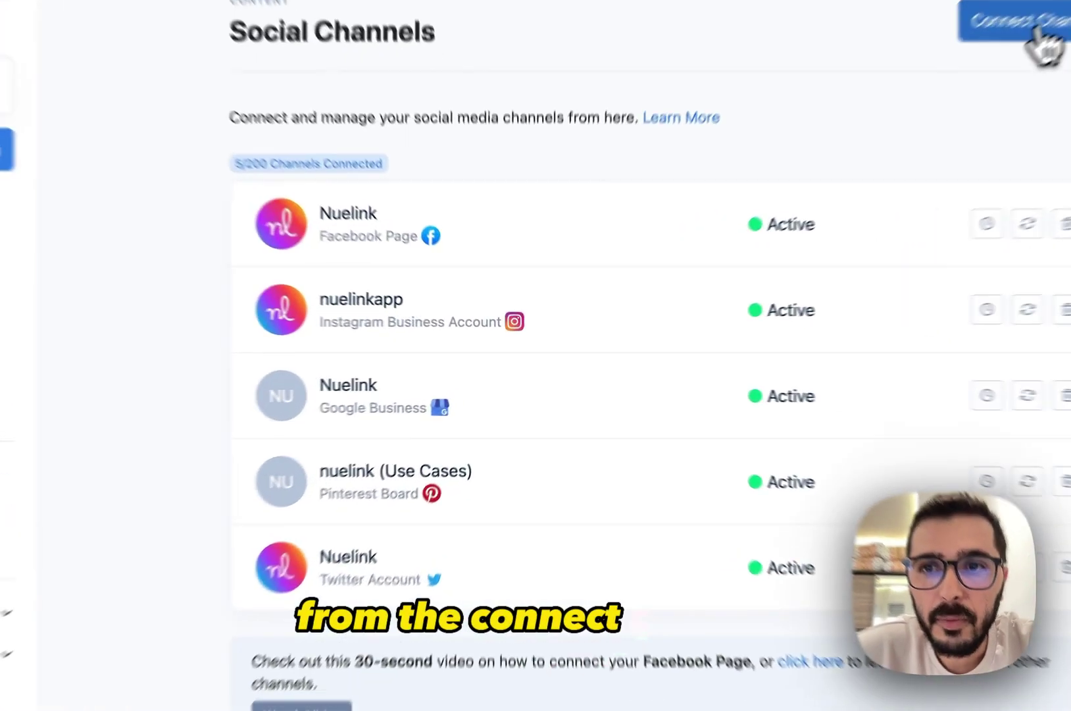
Step: Browse the channel types offered under Connect Channel, then close the picker
click(837, 156)
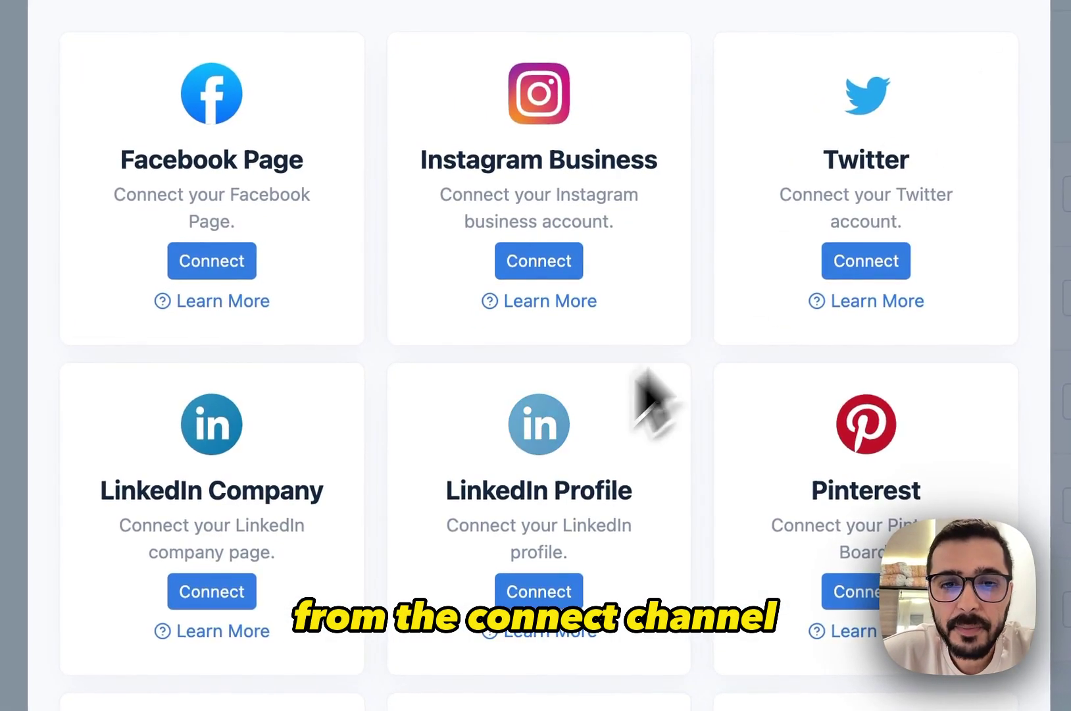
scroll(574, 471, down, 5)
scroll(574, 466, up, 5)
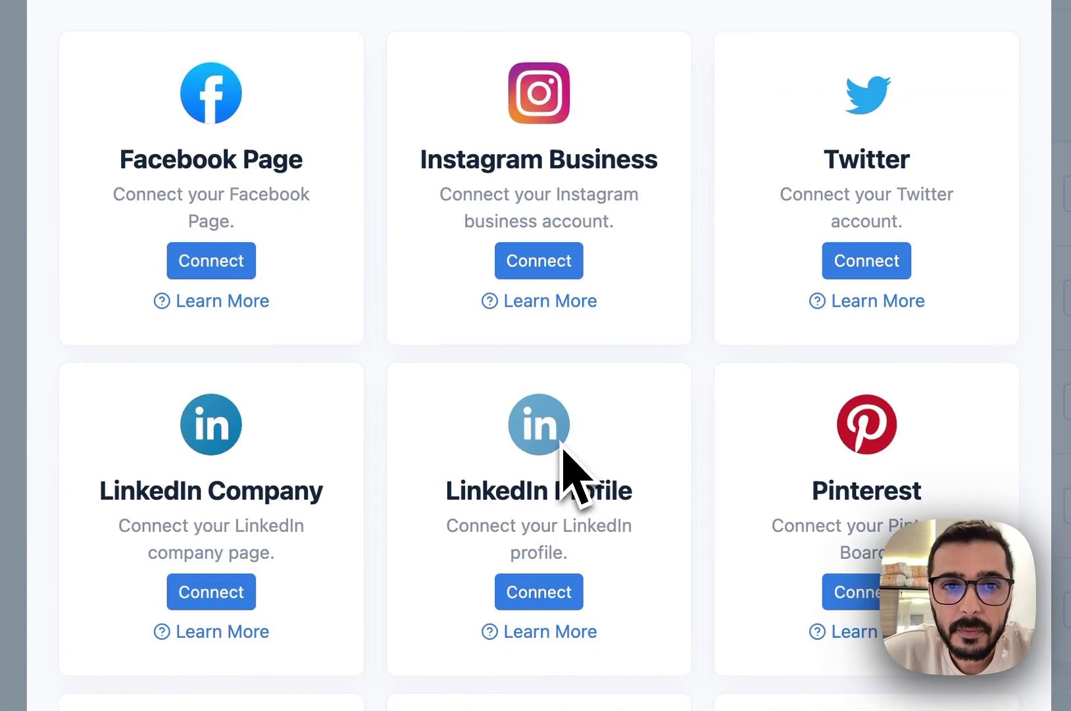
click(11, 375)
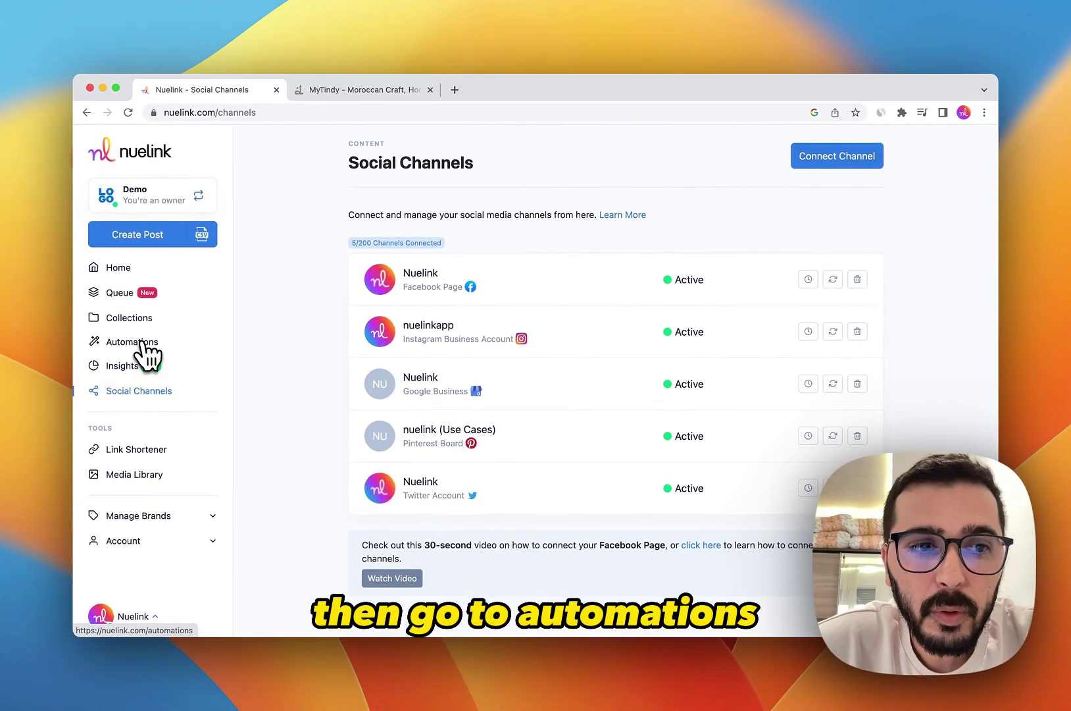
Step: Begin a Shopify import automation from the eCommerce automations, then switch to the MyTindy store tab
click(141, 342)
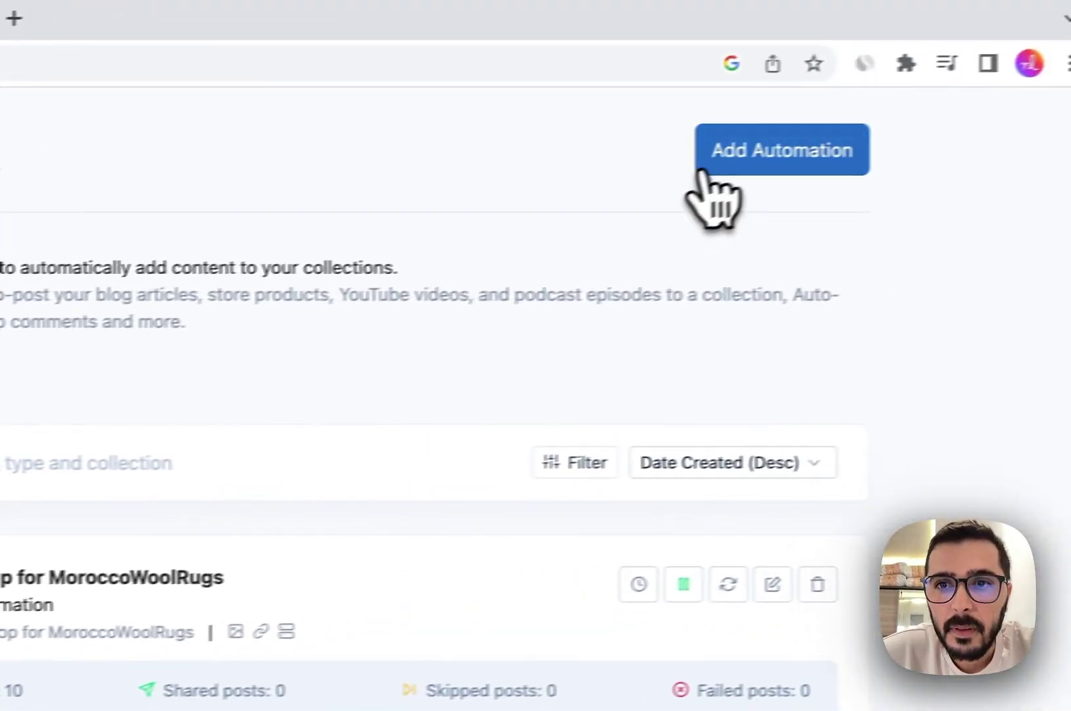
click(701, 169)
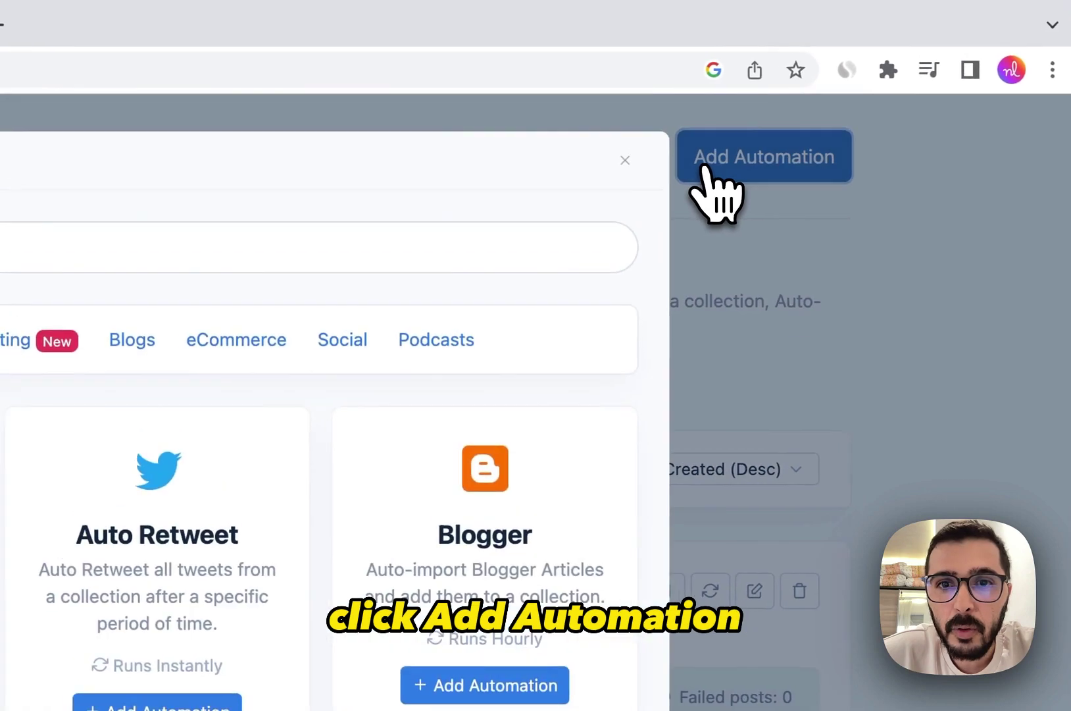
click(252, 338)
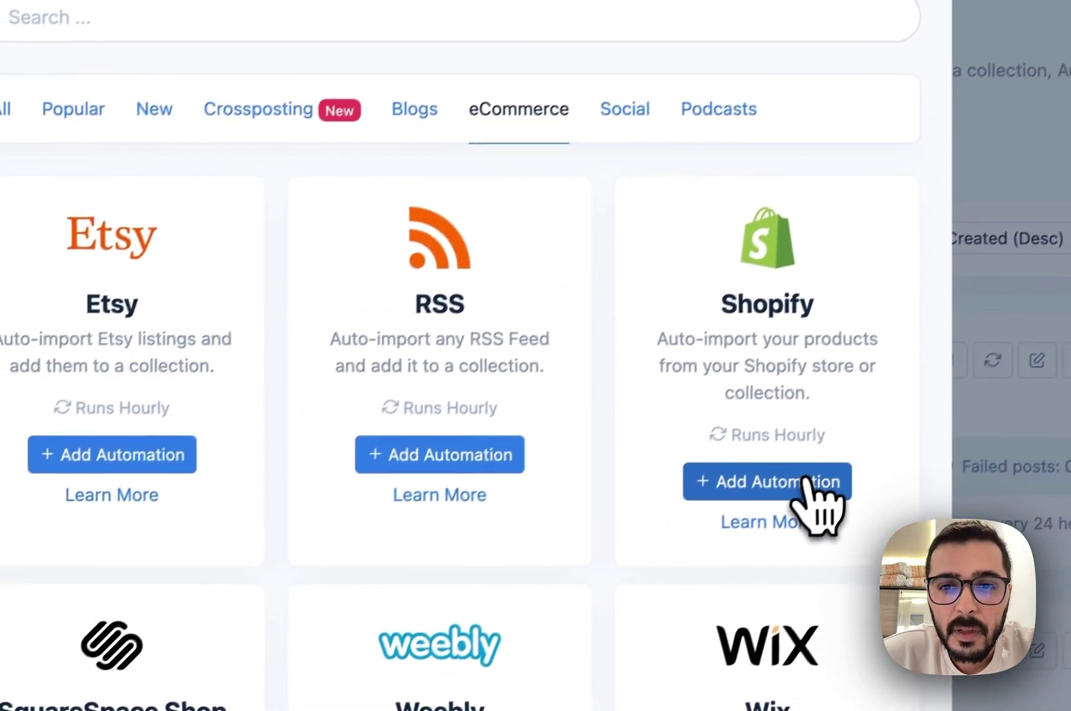
click(593, 704)
scroll(830, 466, up, 10)
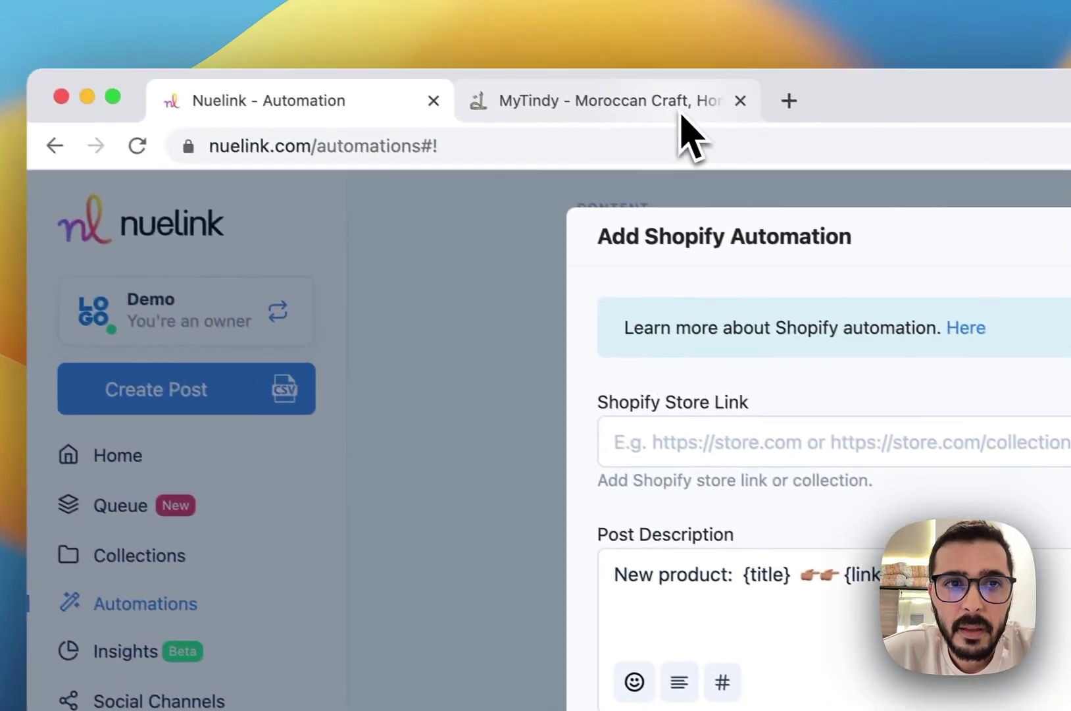
click(682, 115)
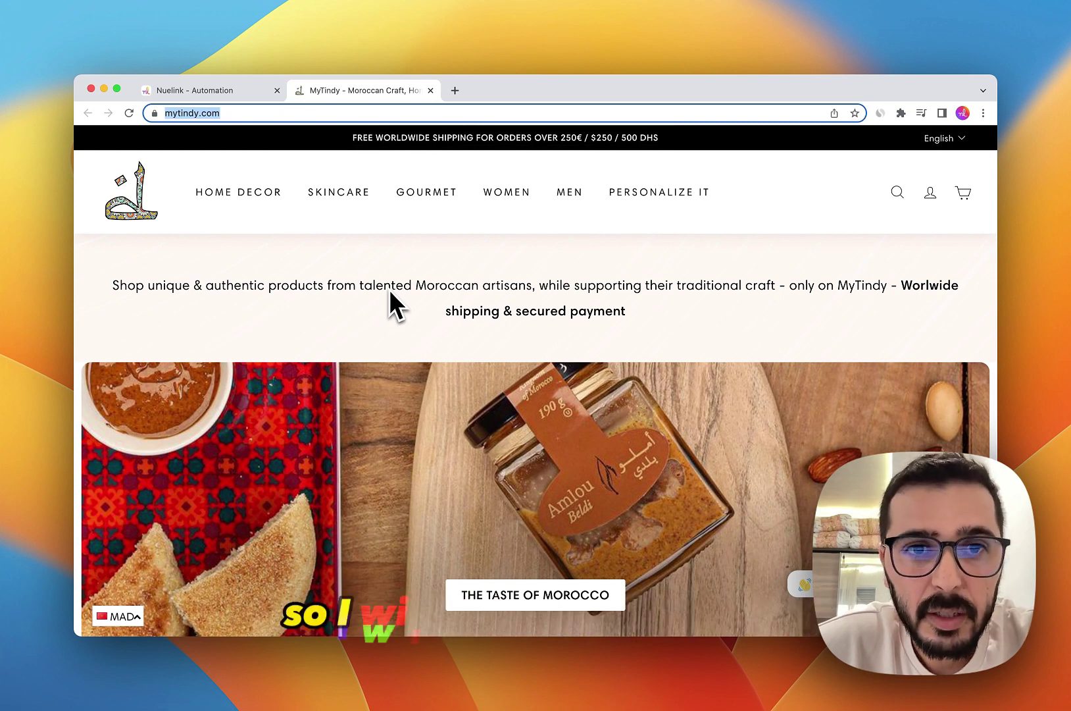
Step: Copy the Gourmet > Culinary Oils collection URL and return to Nuelink's Shopify Store Link field
mouse_move(398, 198)
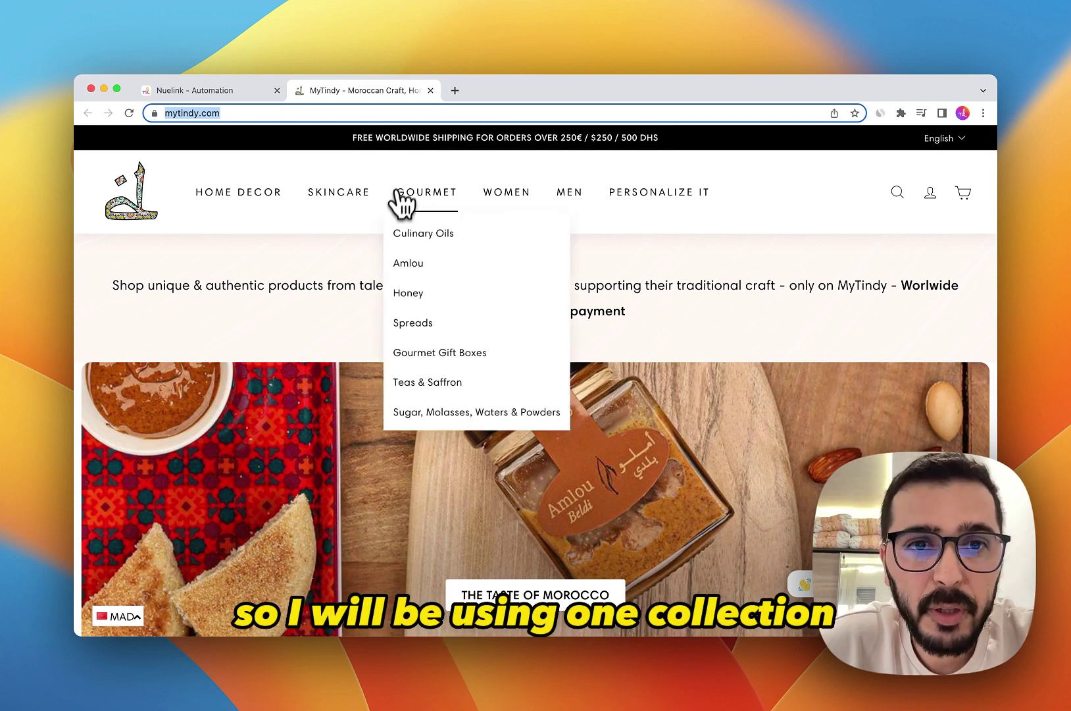
click(425, 234)
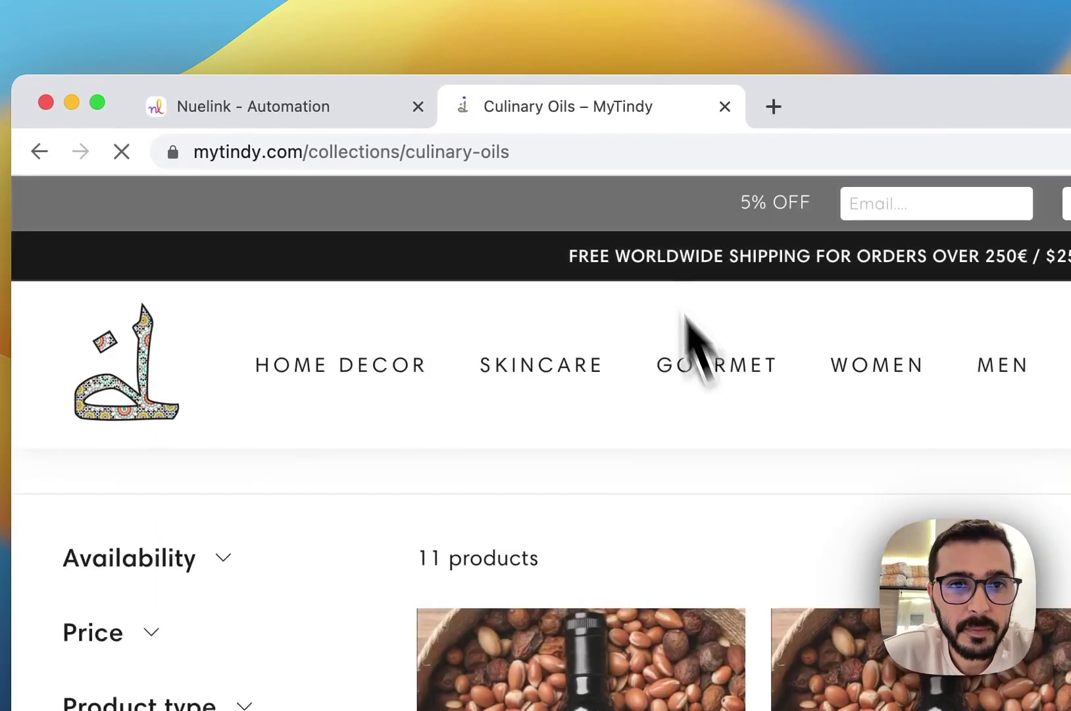
click(633, 163)
key(super+c)
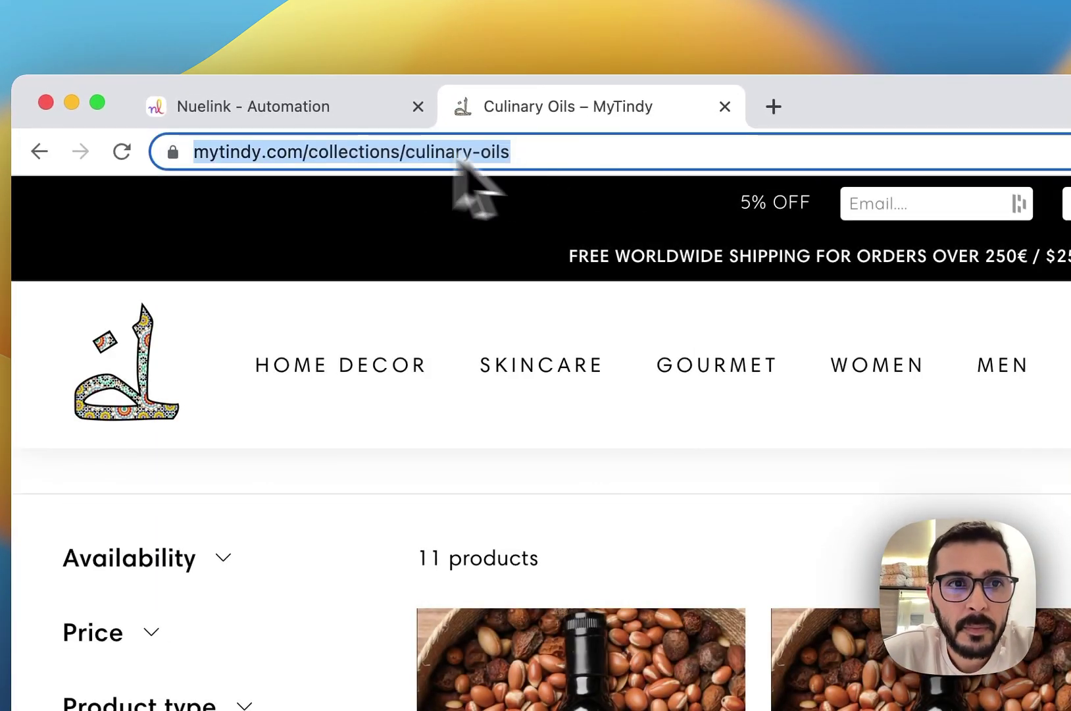
click(358, 117)
click(602, 448)
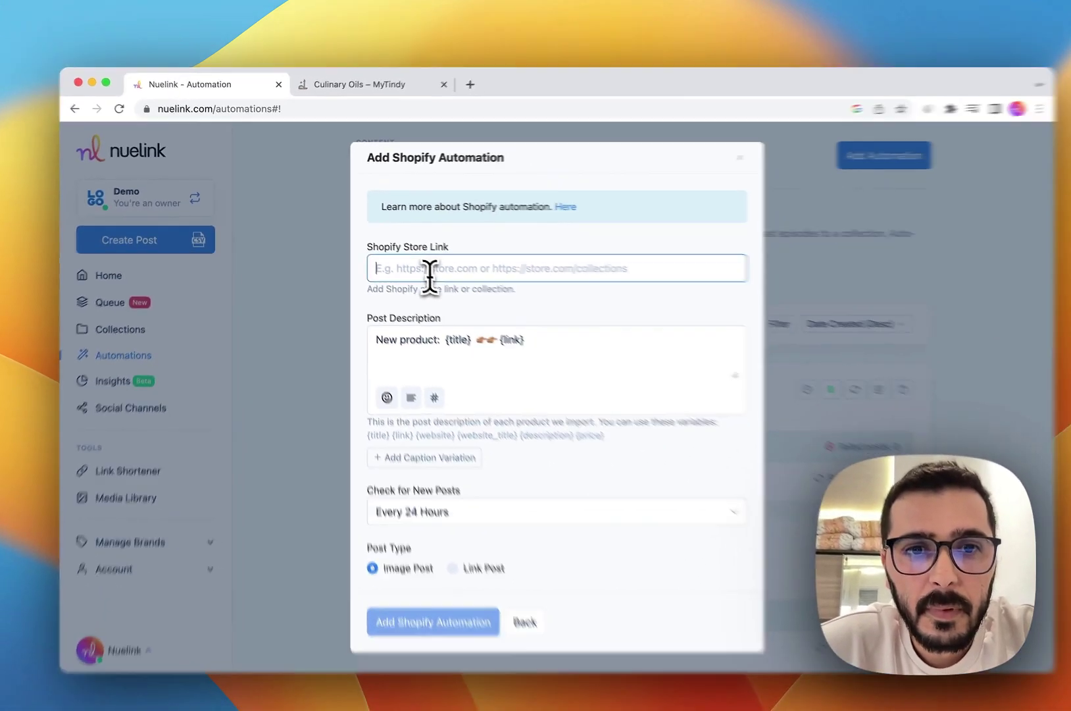
Step: Paste the culinary-oils link as the store link and add 'alert' plus a drum emoji to the description
key(super+v)
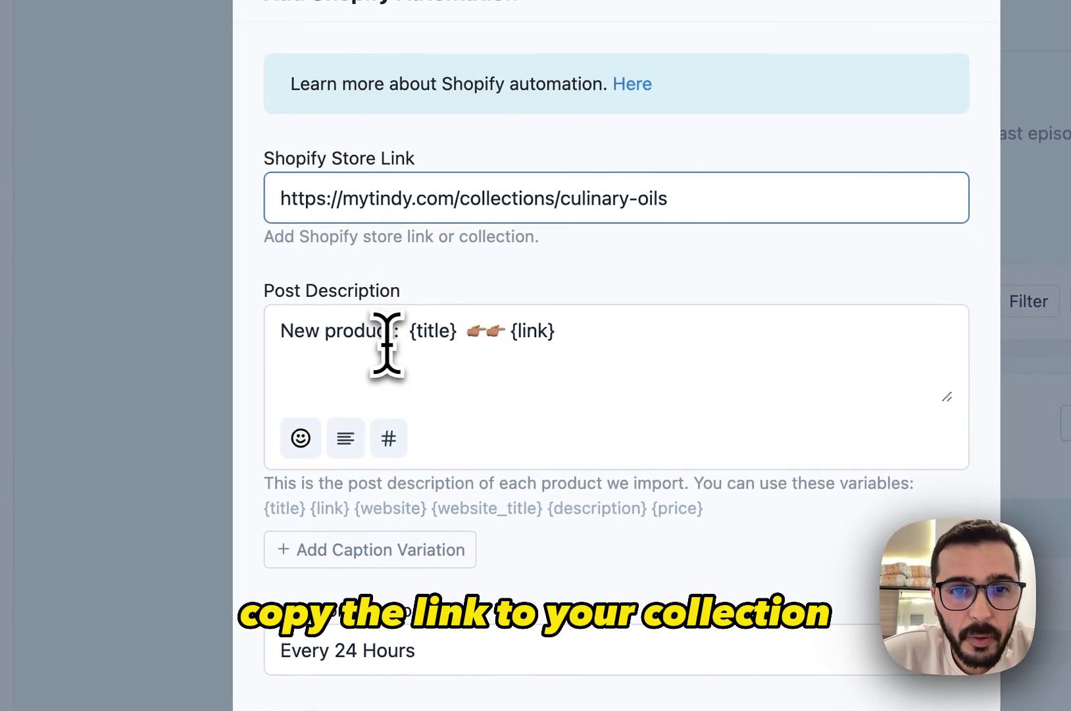
click(397, 332)
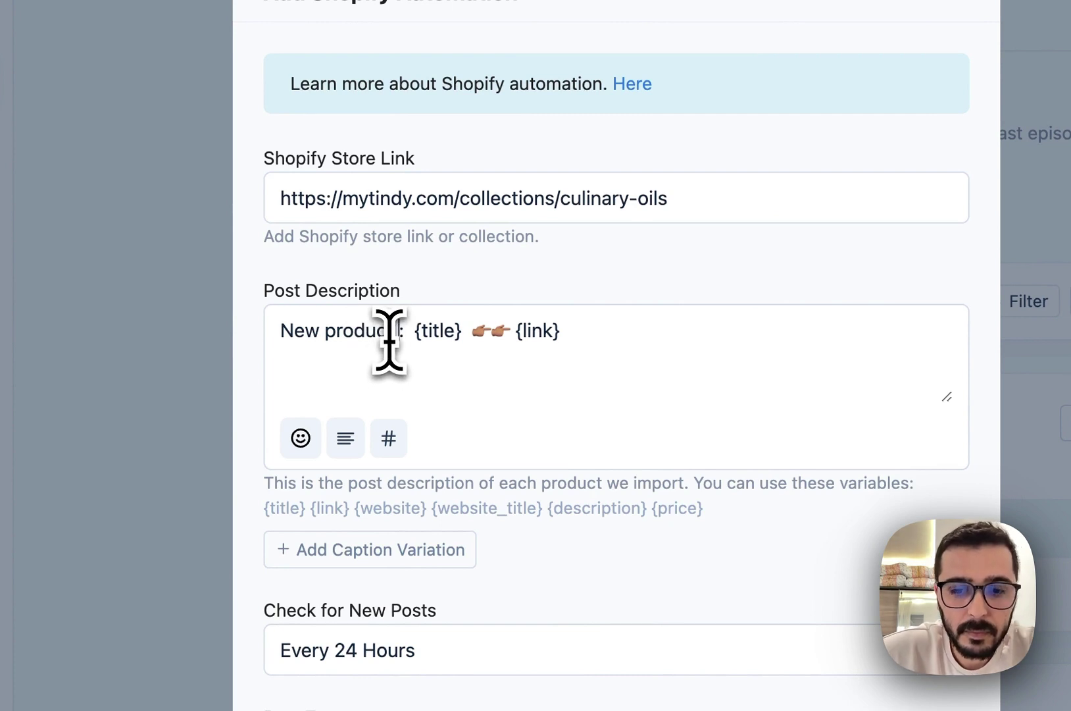
text(alert)
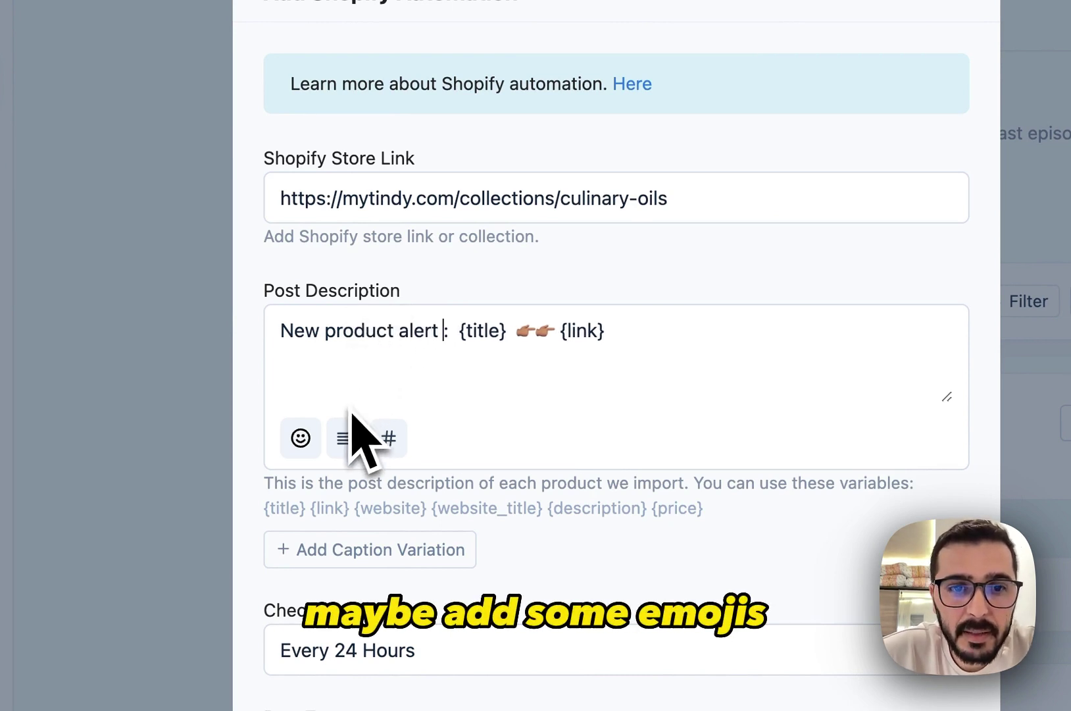
click(300, 438)
click(298, 381)
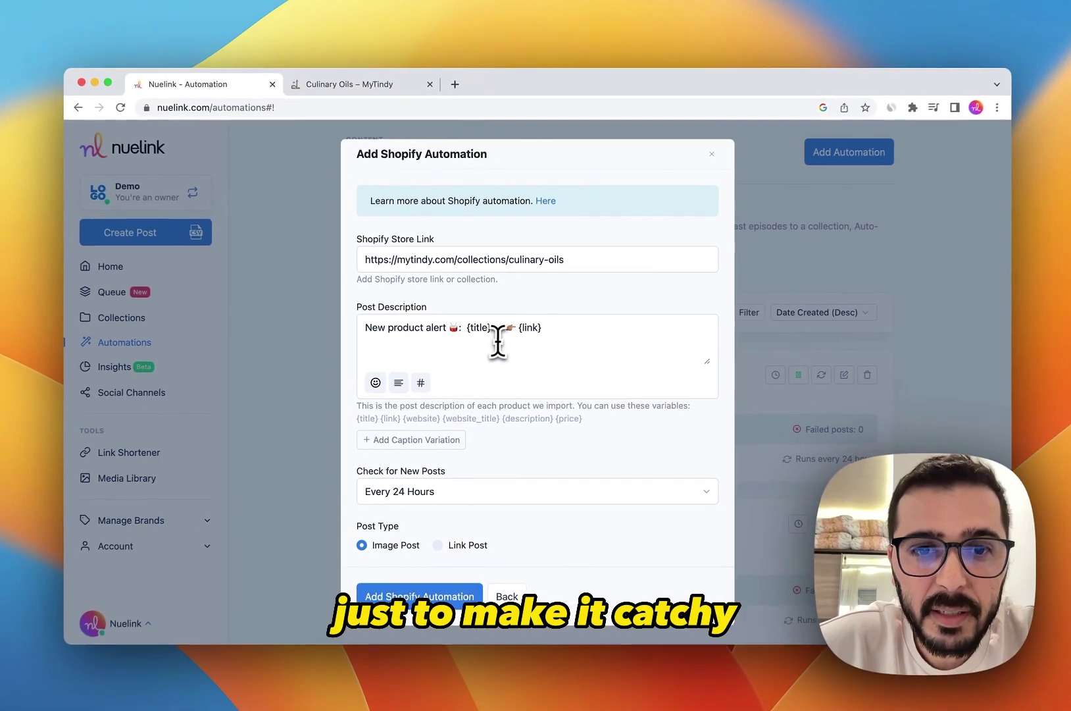
Step: Move {link} onto its own line and delete the two pointing-hand emojis
click(543, 328)
key(Return)
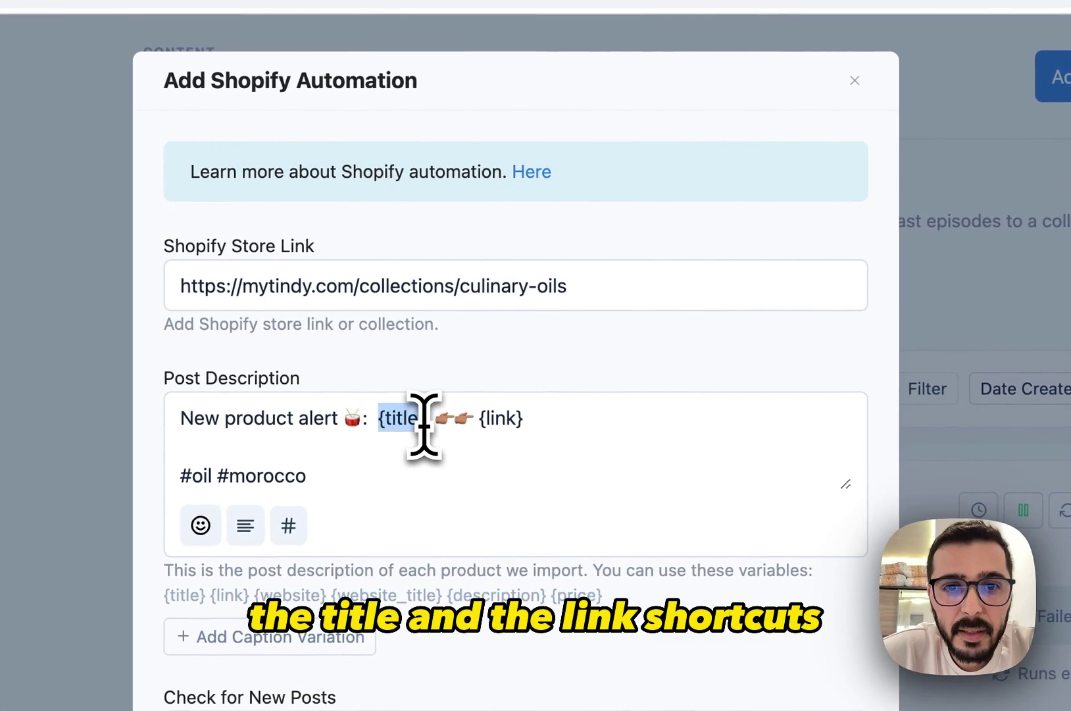
click(478, 421)
key(Return)
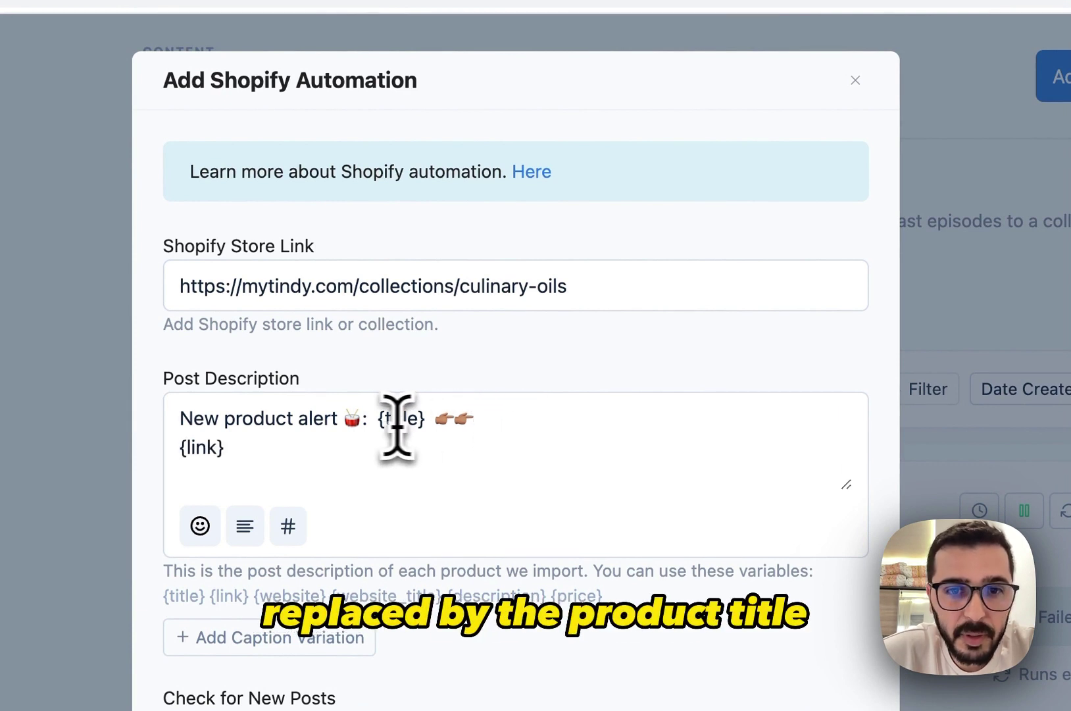
key(BackSpace)
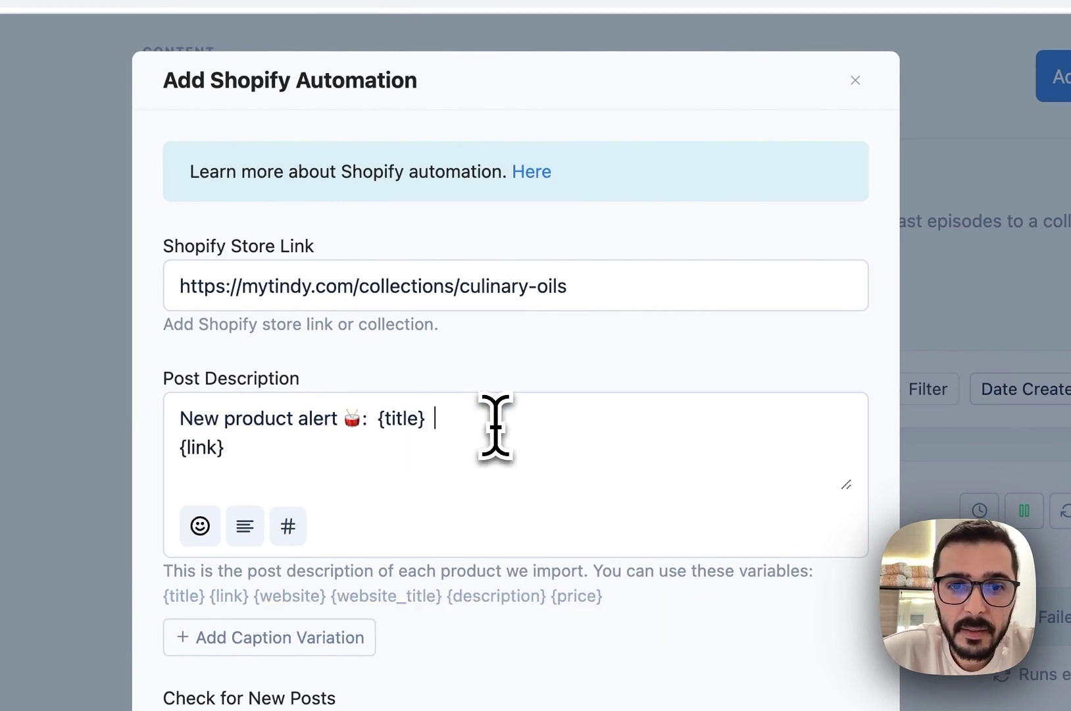
scroll(408, 474, down, 2)
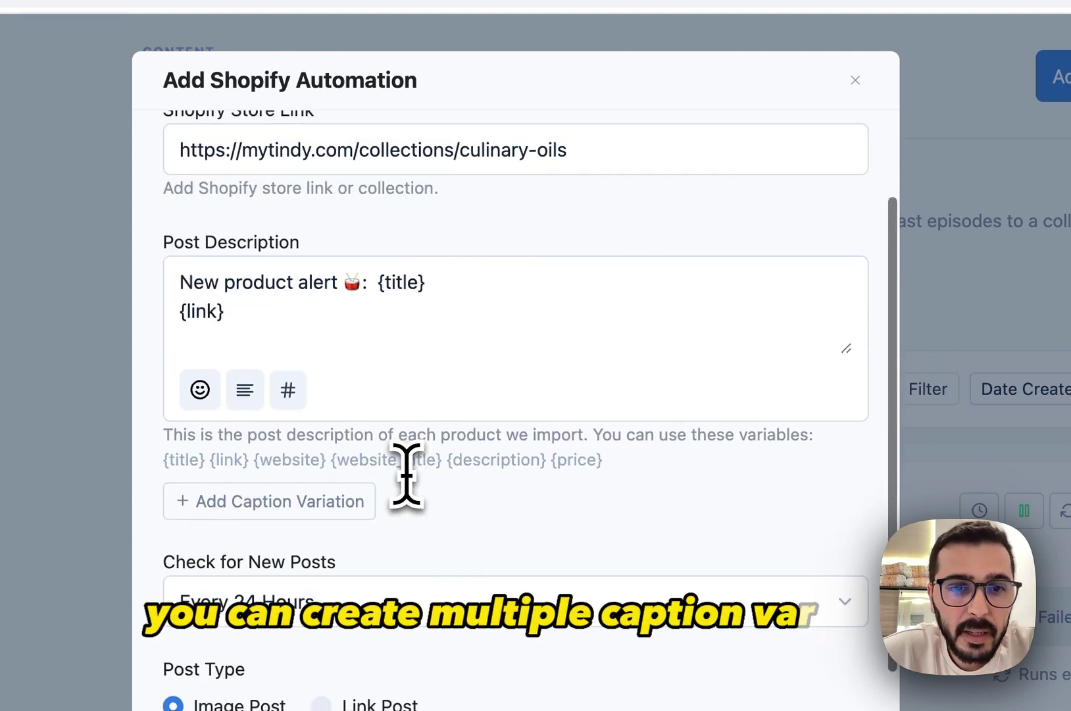
Step: Add a second caption variation filled from the first caption, then create the Shopify automation
click(365, 501)
scroll(309, 304, down, 1)
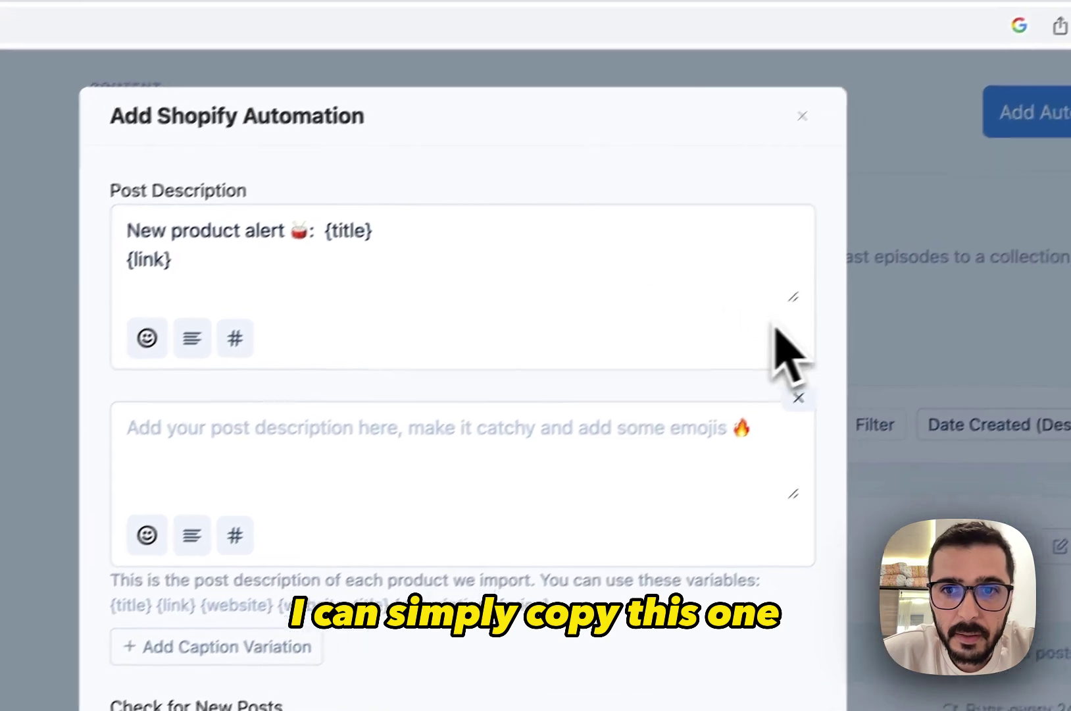
drag(846, 261, 842, 312)
drag(334, 368, 91, 254)
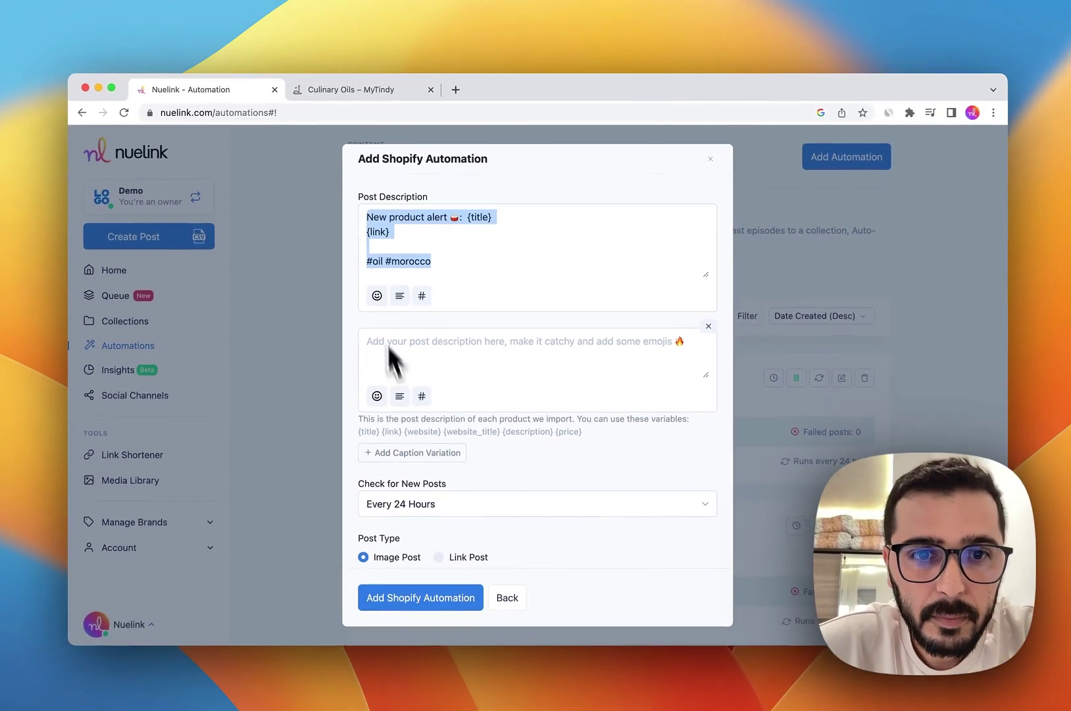
click(195, 517)
text(New product alert 🛢: {title} {link}  #oil #morocco)
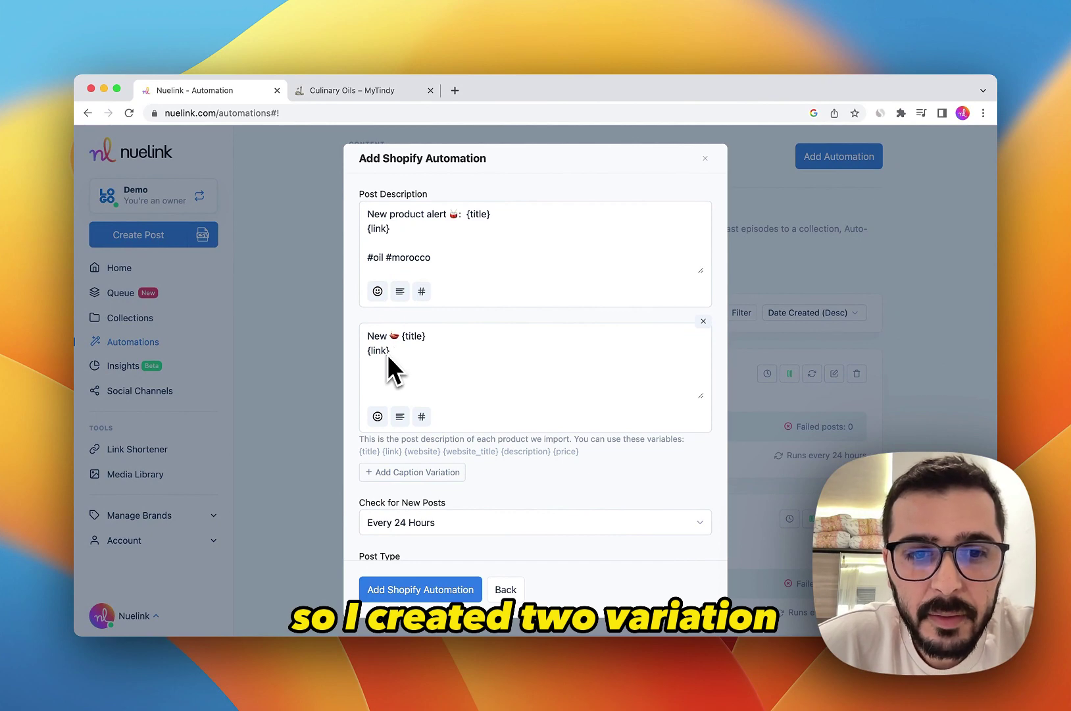
scroll(387, 354, down, 5)
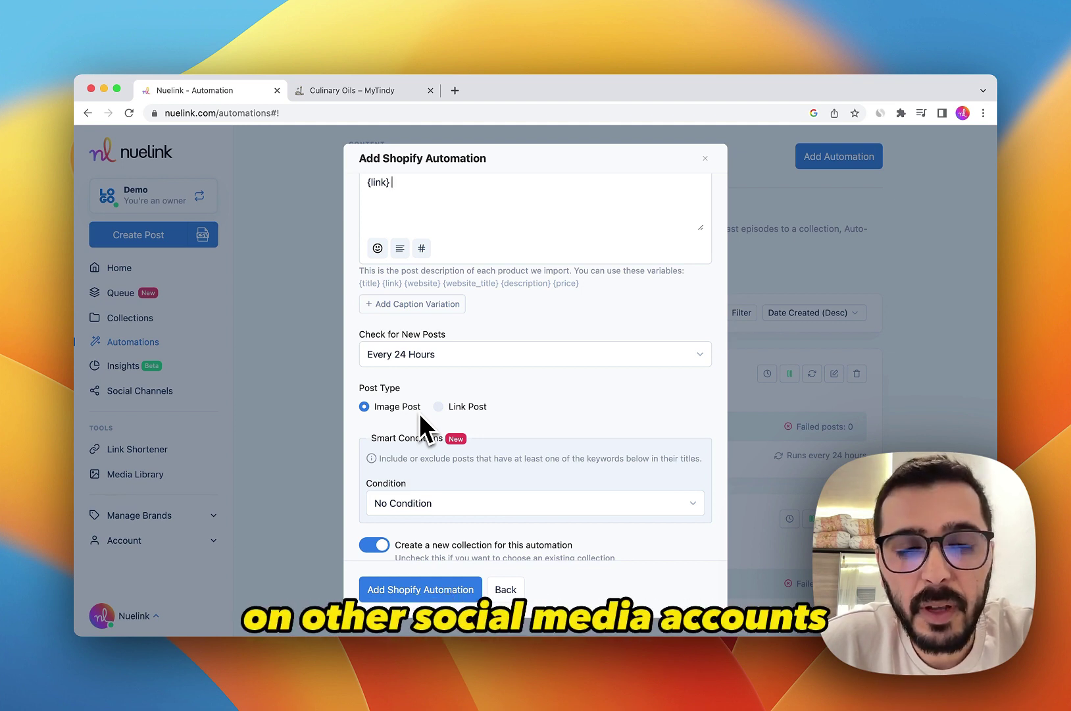
scroll(421, 421, down, 4)
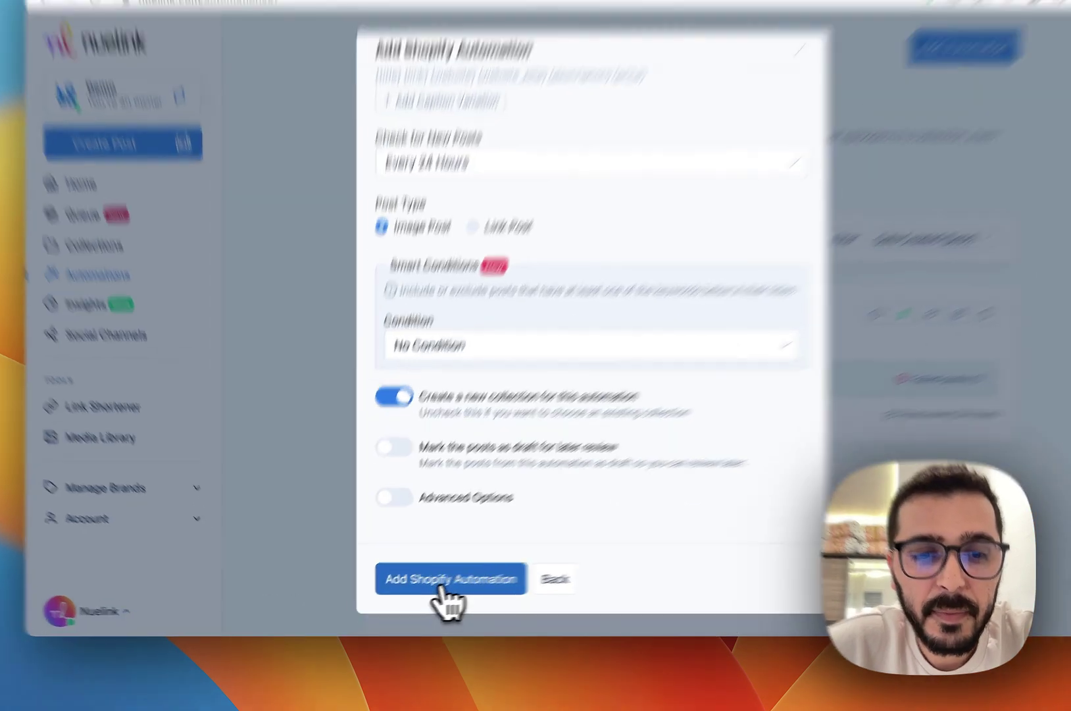
click(442, 587)
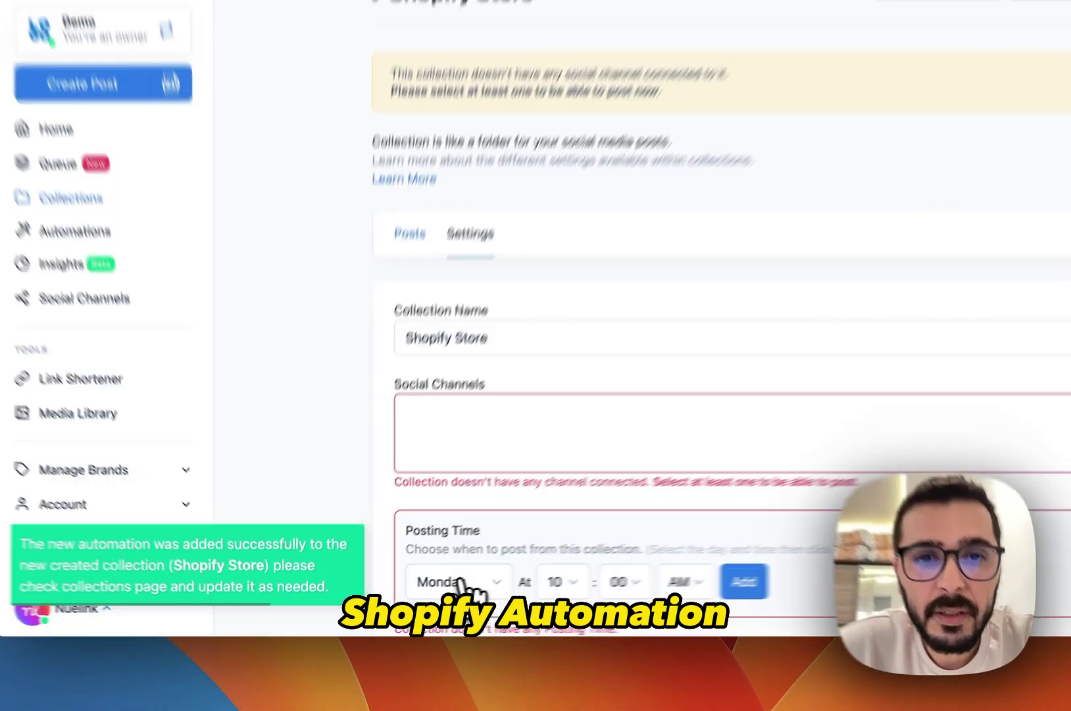
Step: Attach the Nuelink Facebook, nuelinkapp Instagram, nuelink (Use Cases) Pinterest and Nuelink Twitter channels
scroll(419, 606, down, 3)
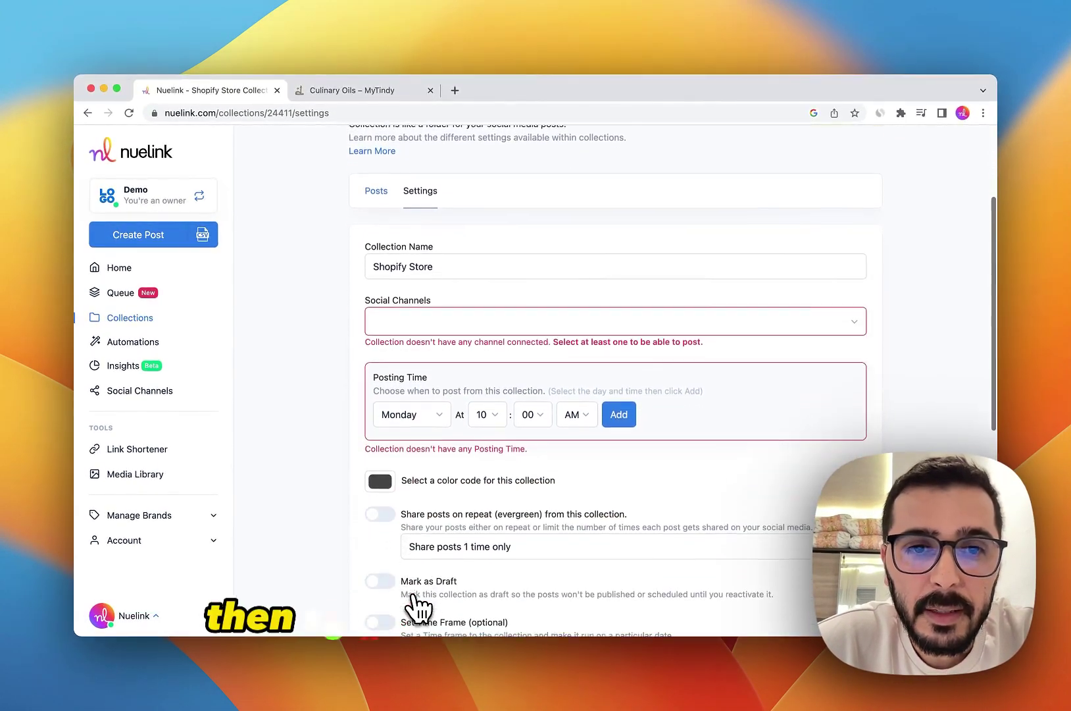
click(439, 324)
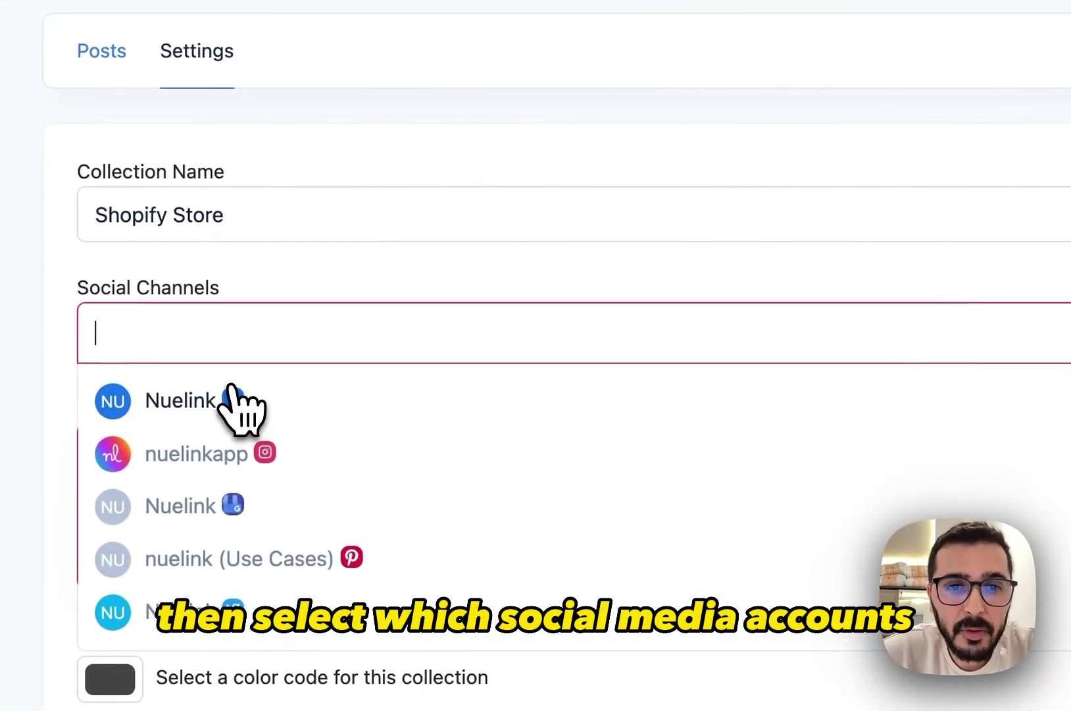
click(260, 394)
click(231, 395)
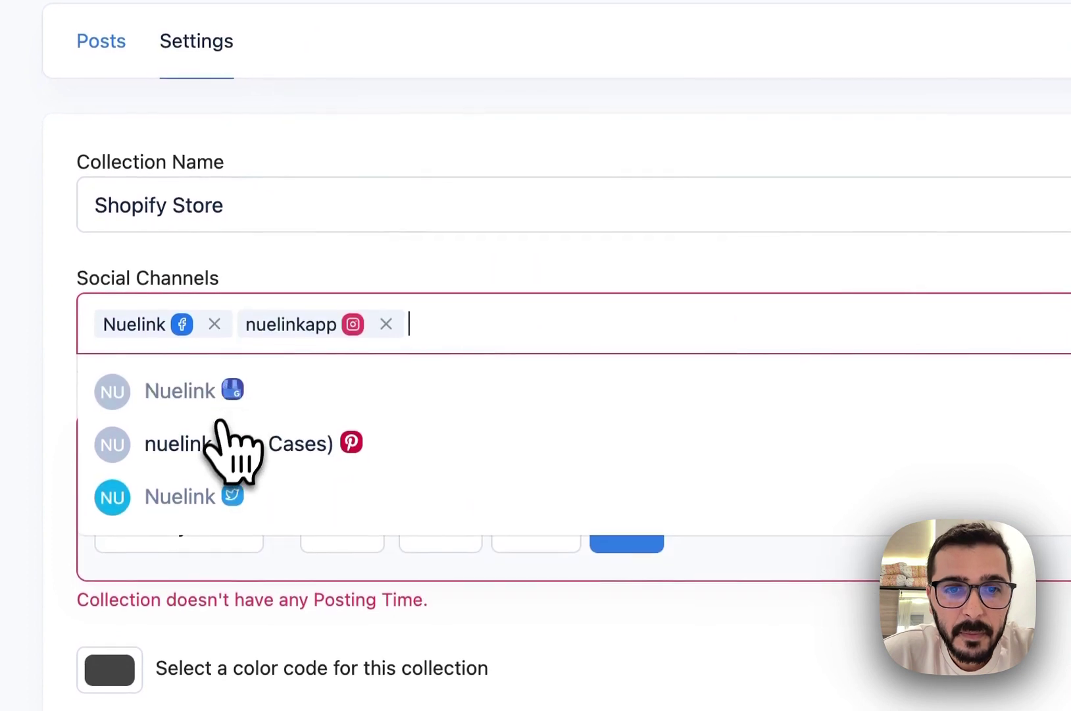
click(227, 441)
click(224, 454)
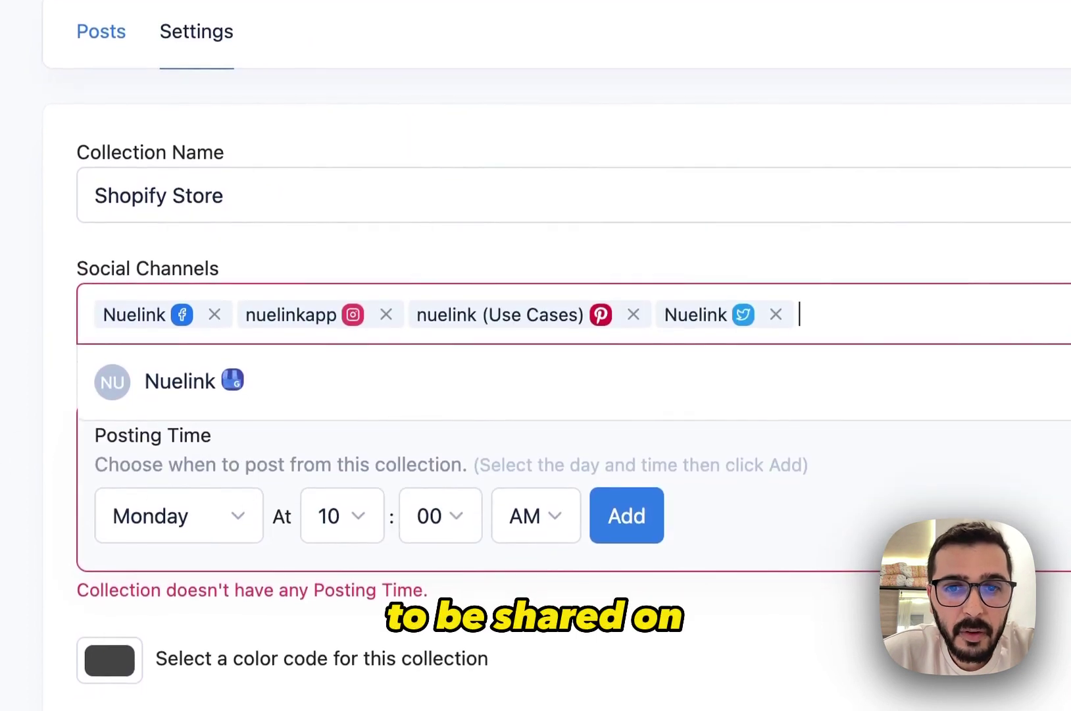
Step: Add a Saturday posting time at 01:00 PM
key(Escape)
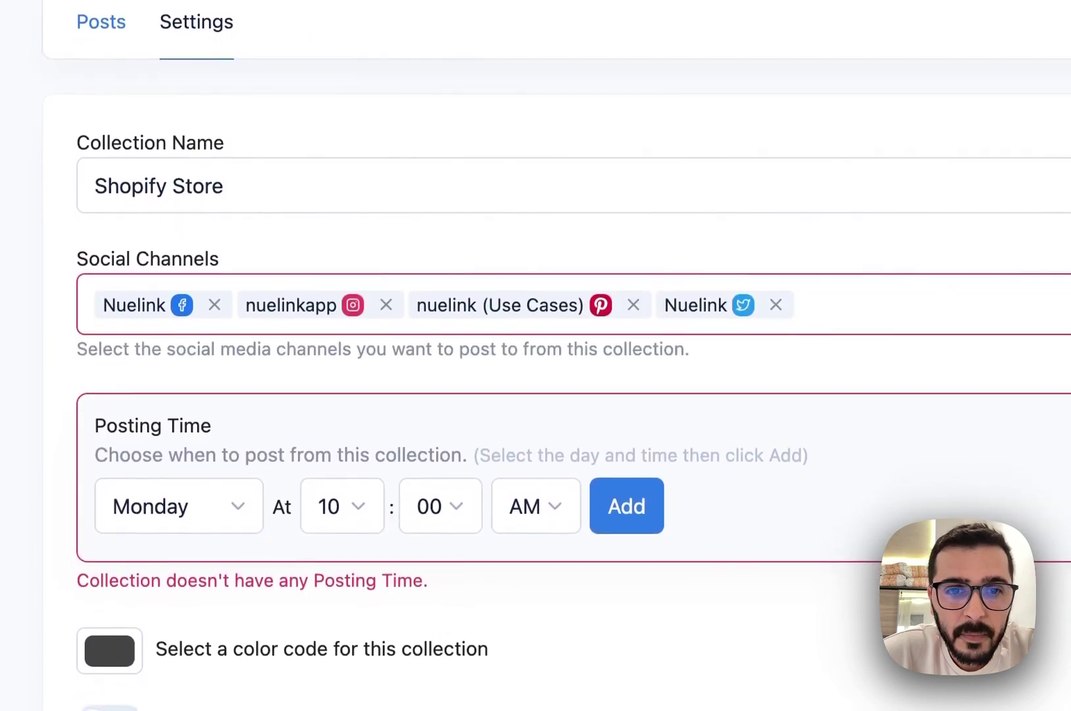
click(162, 359)
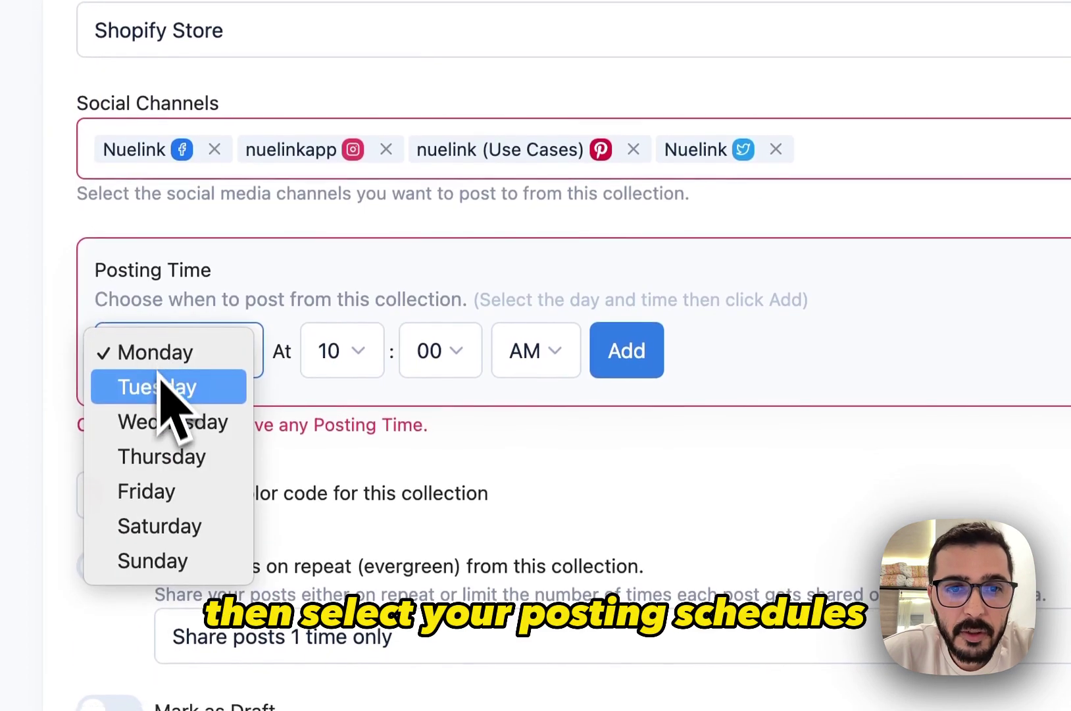
key(Escape)
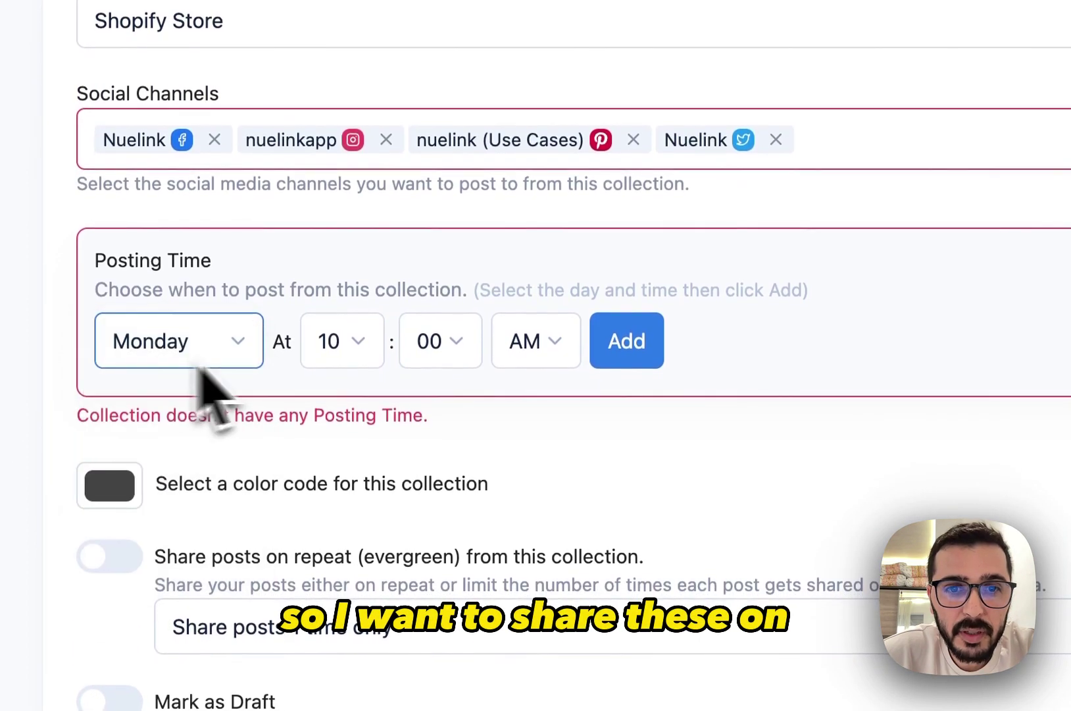
click(379, 357)
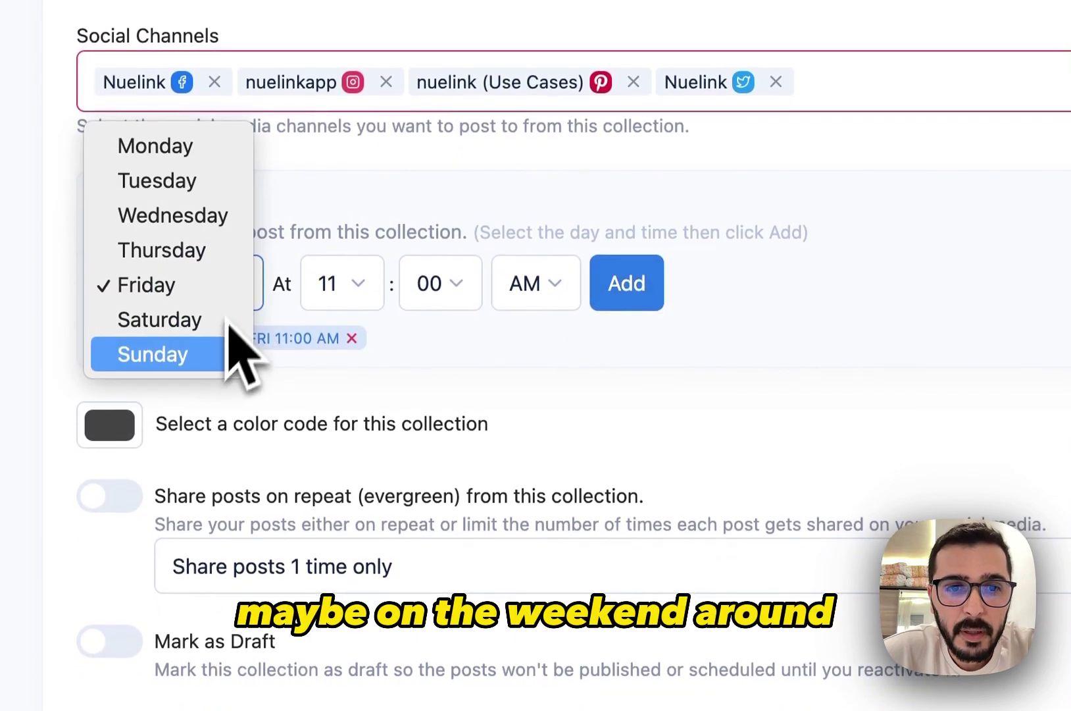
click(359, 286)
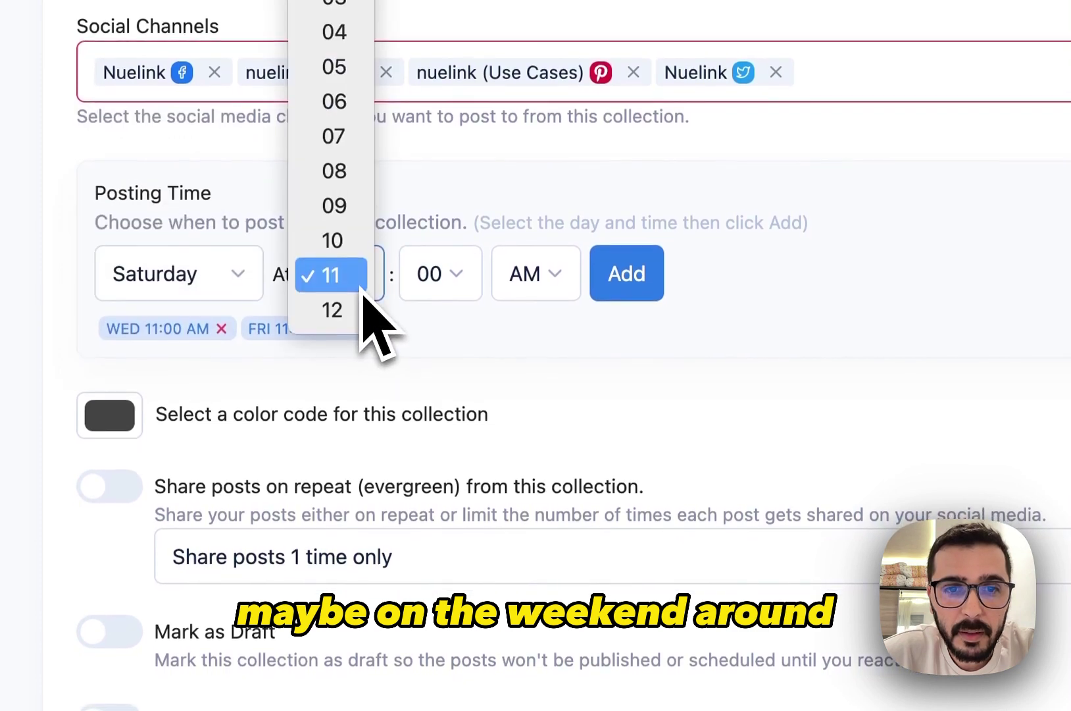
click(363, 306)
click(536, 276)
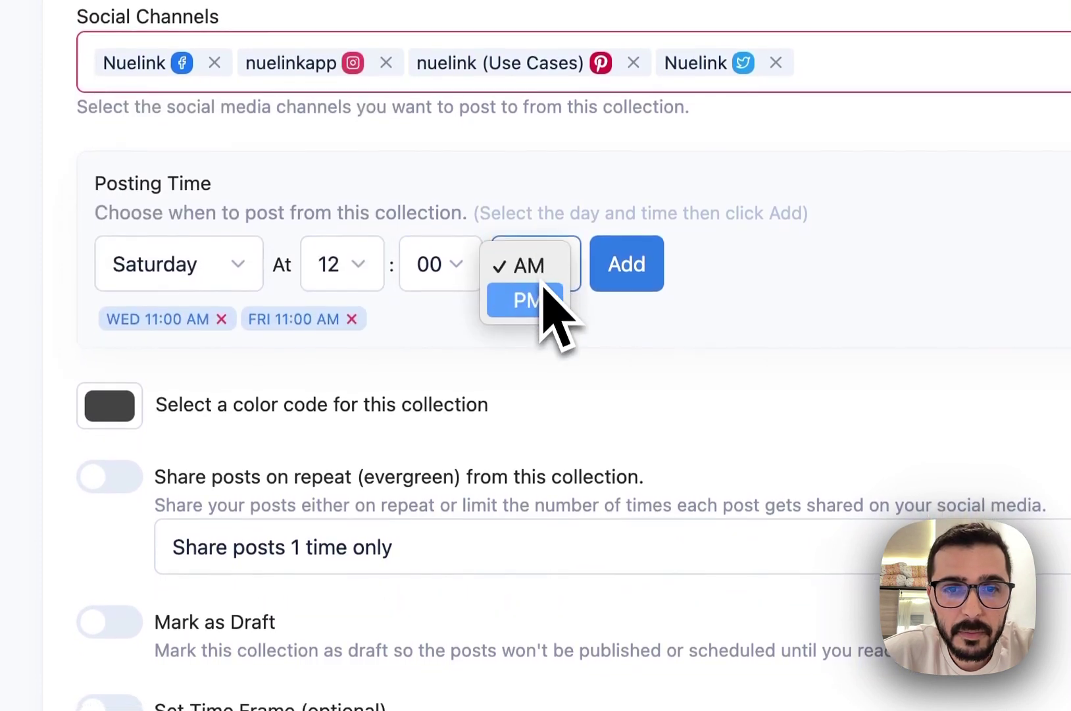
click(530, 301)
click(372, 278)
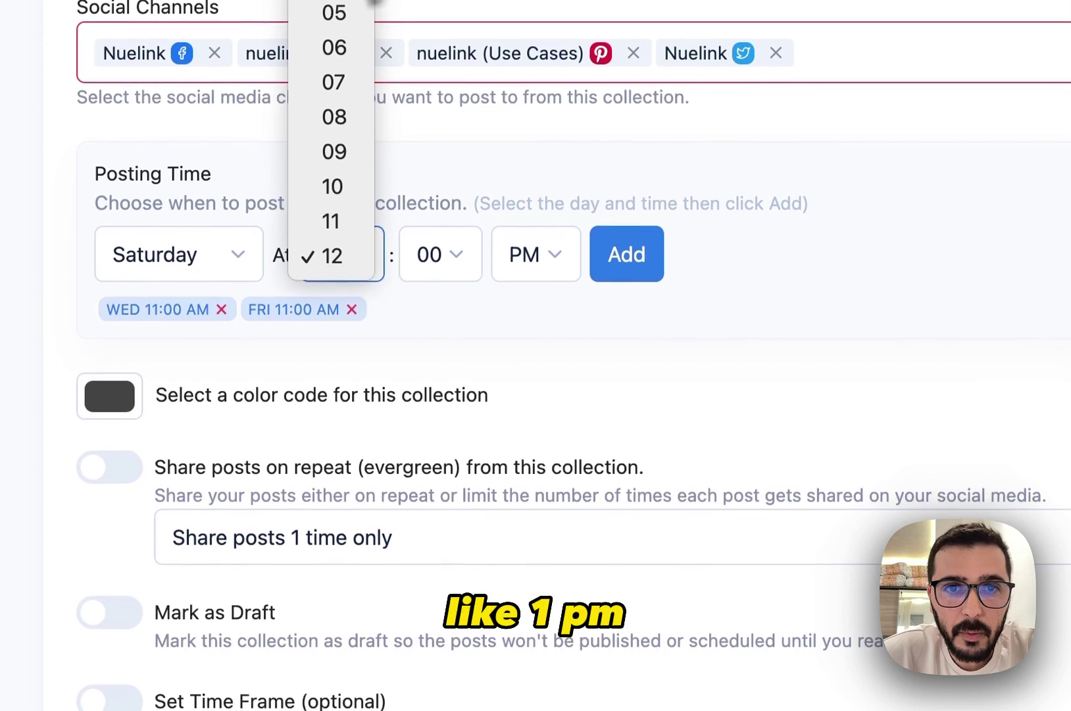
scroll(333, 99, up, 2)
click(333, 26)
click(651, 267)
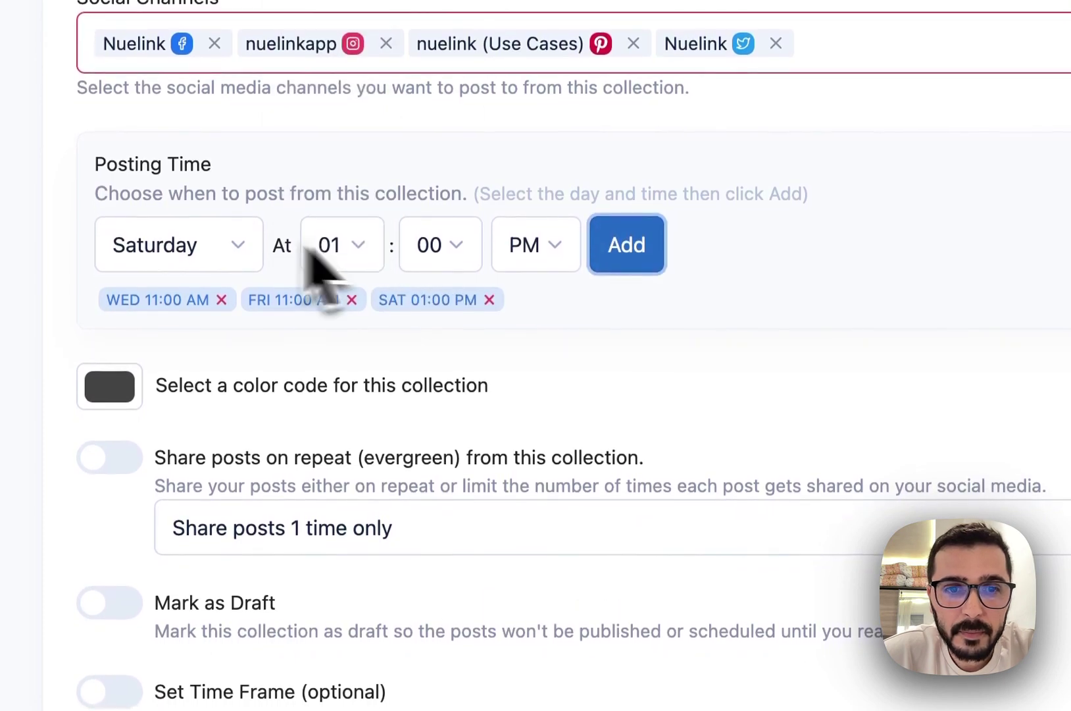
Step: Add a Sunday posting time at 01:00 PM
click(234, 244)
click(226, 271)
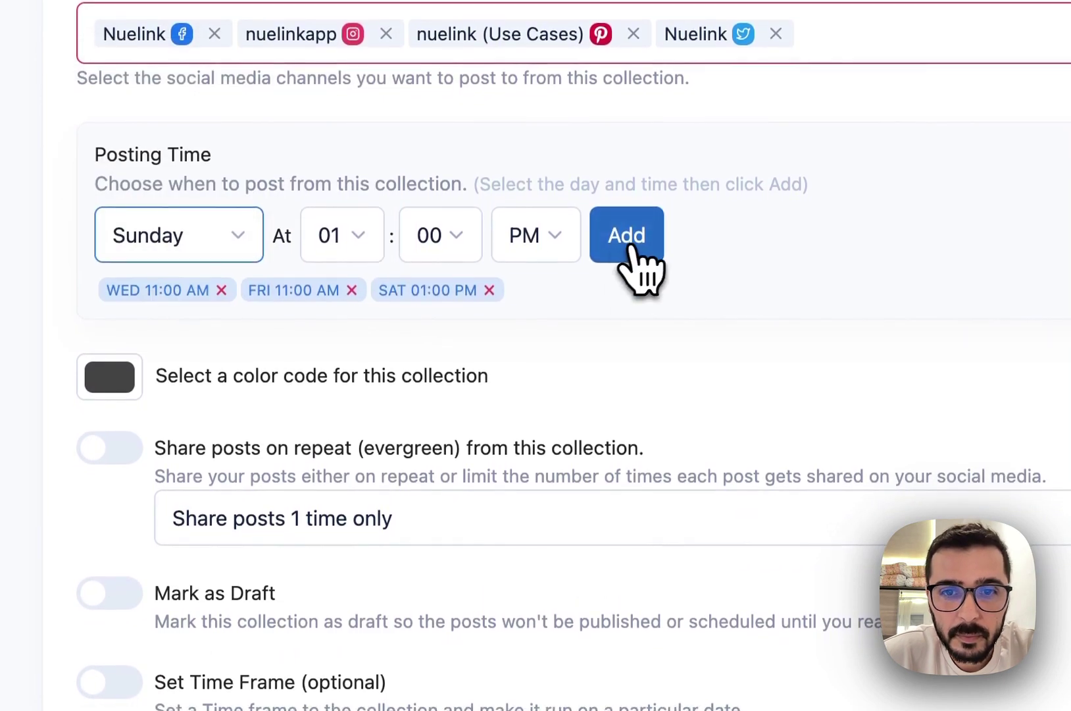
click(628, 249)
Step: Turn on re-sharing published posts every 4 weeks and save the collection, confirming the update
scroll(592, 342, down, 5)
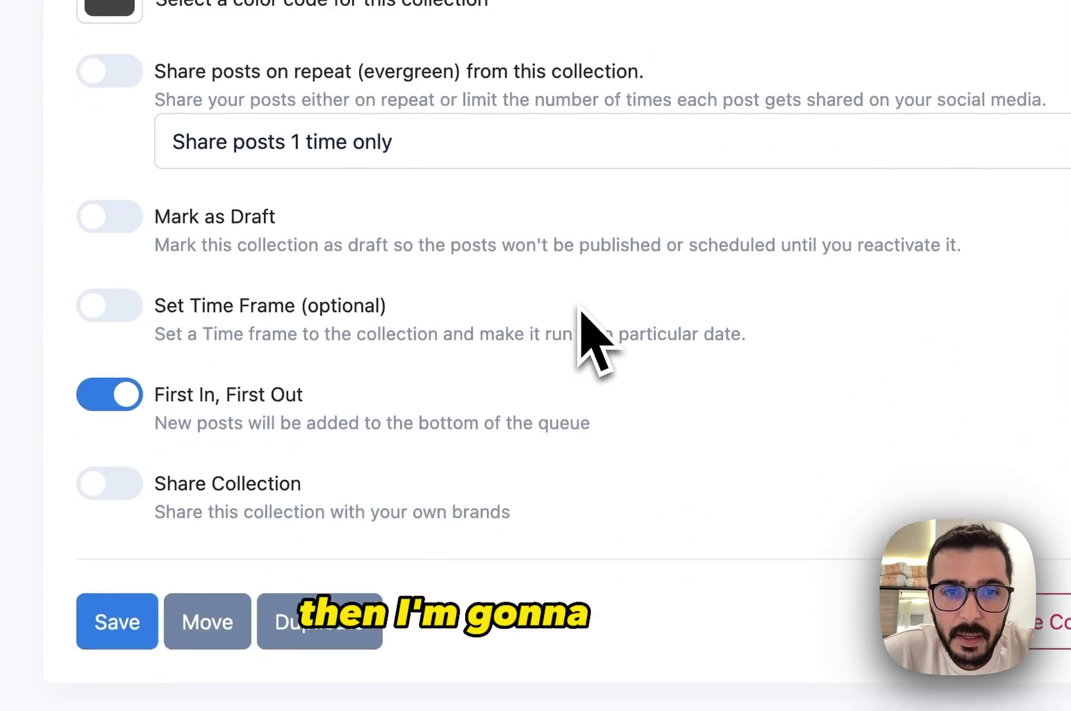
click(112, 41)
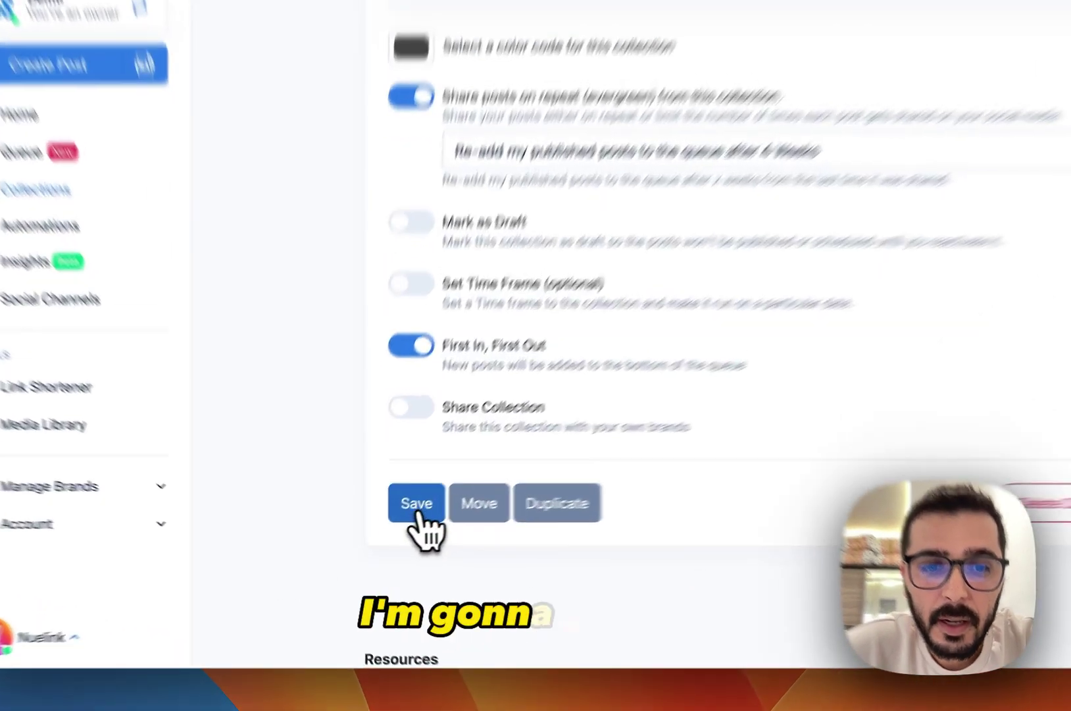
click(418, 513)
click(546, 309)
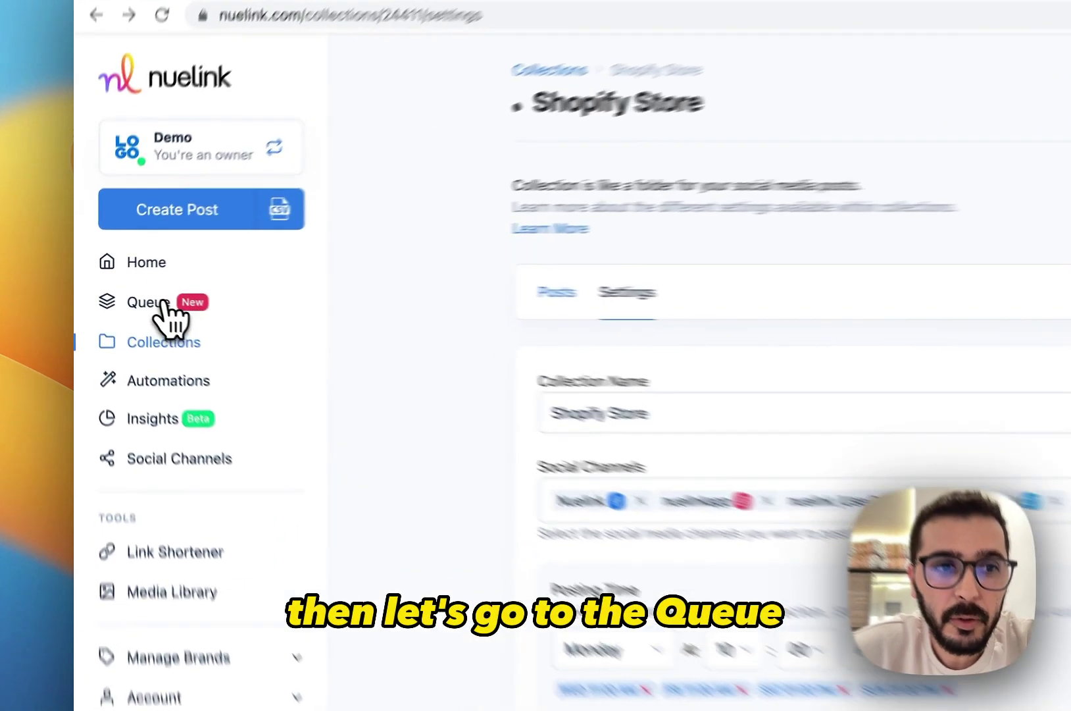
click(131, 292)
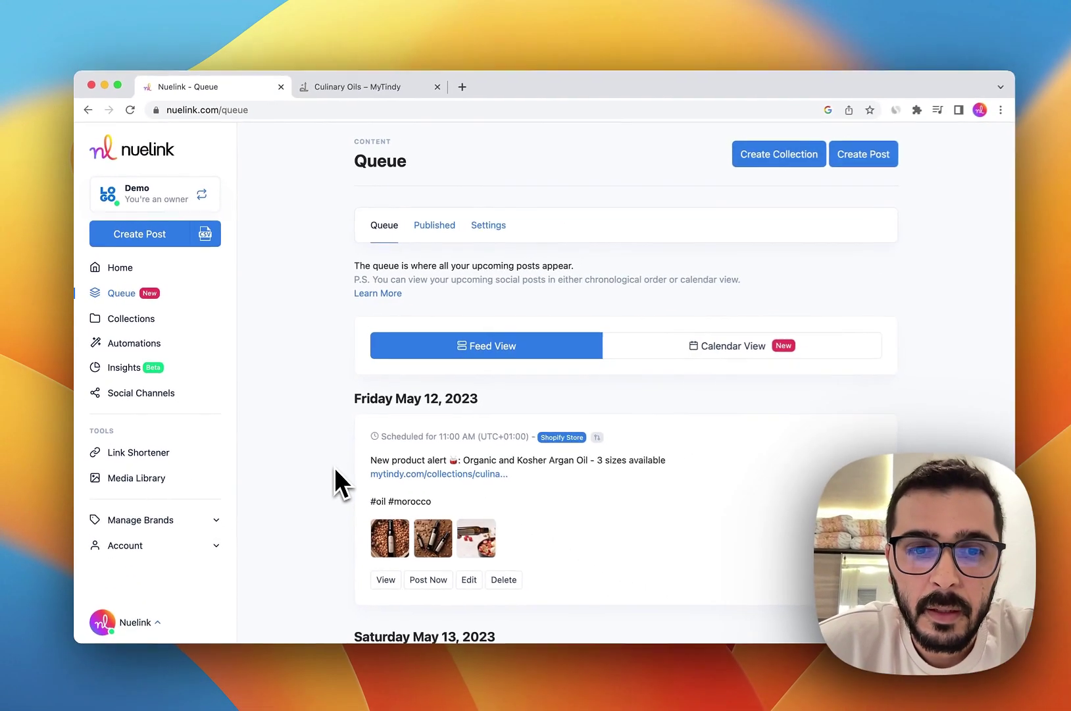
scroll(376, 481, down, 5)
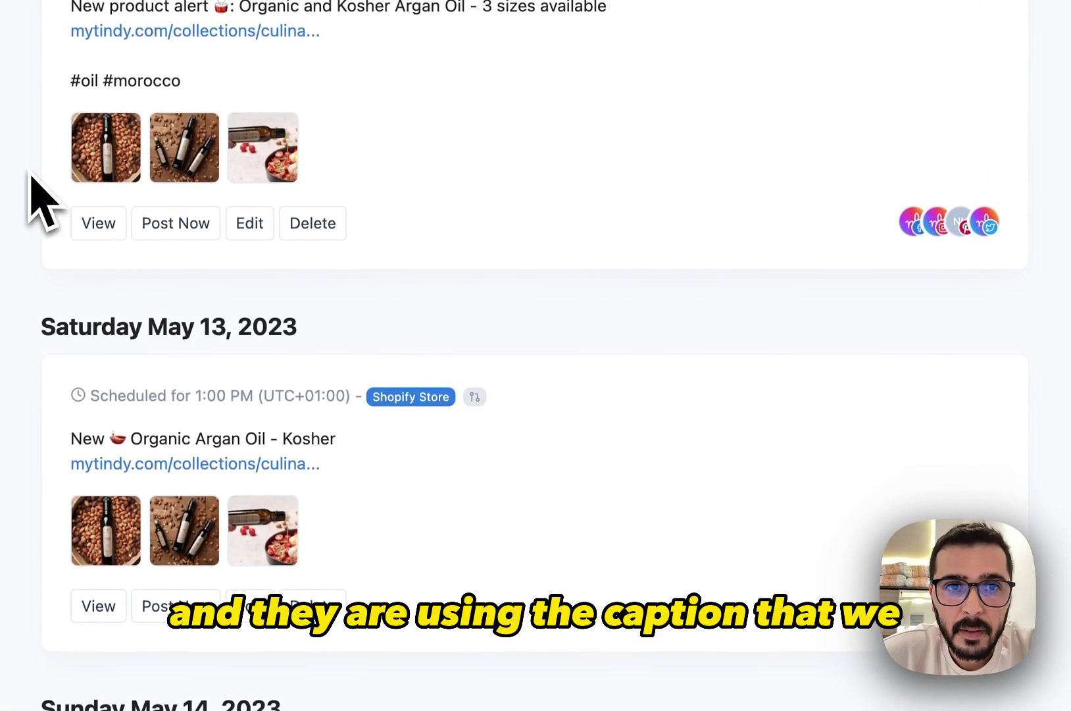
scroll(43, 201, up, 2)
triple_click(110, 79)
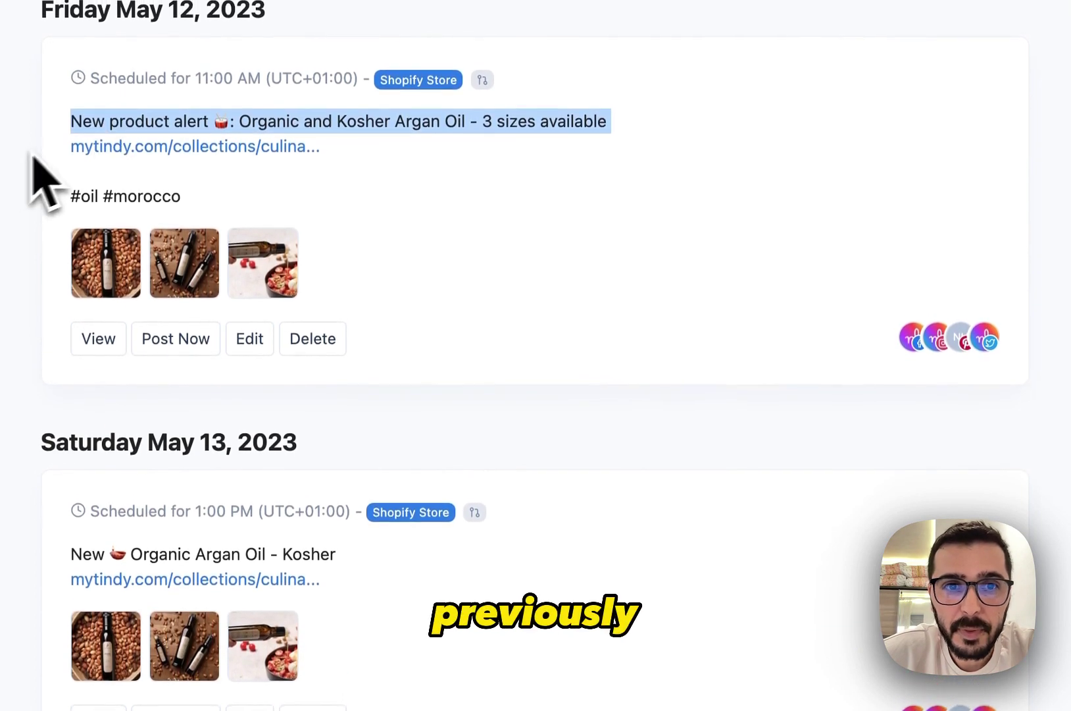
click(10, 174)
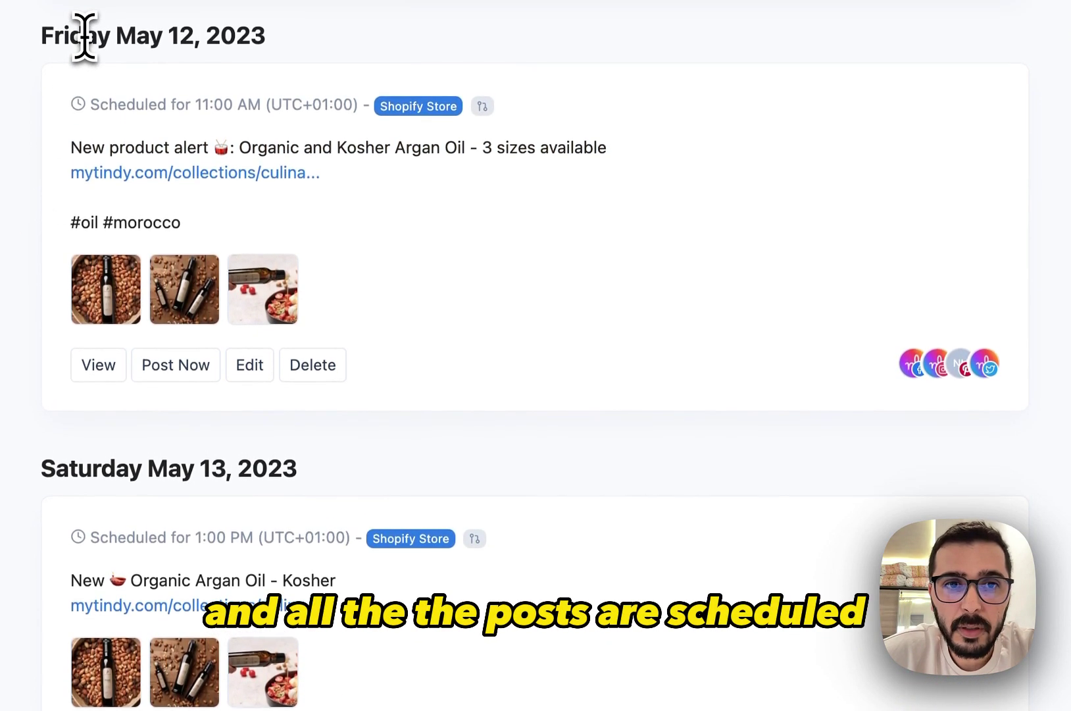
triple_click(84, 37)
scroll(60, 311, down, 3)
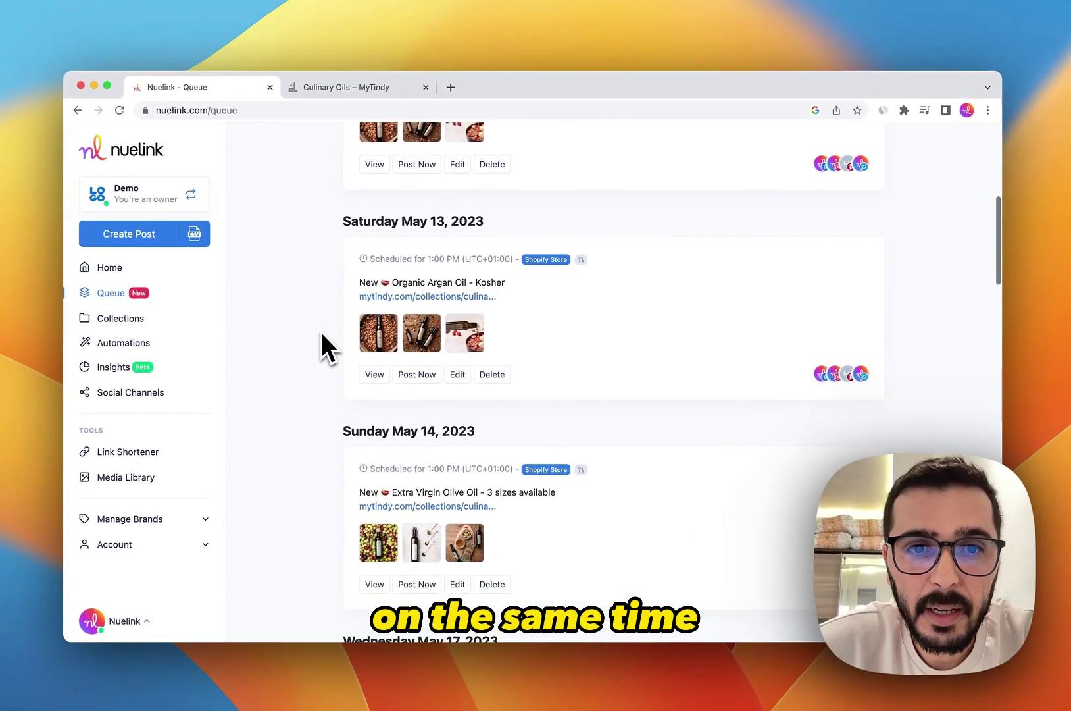
scroll(324, 331, down, 3)
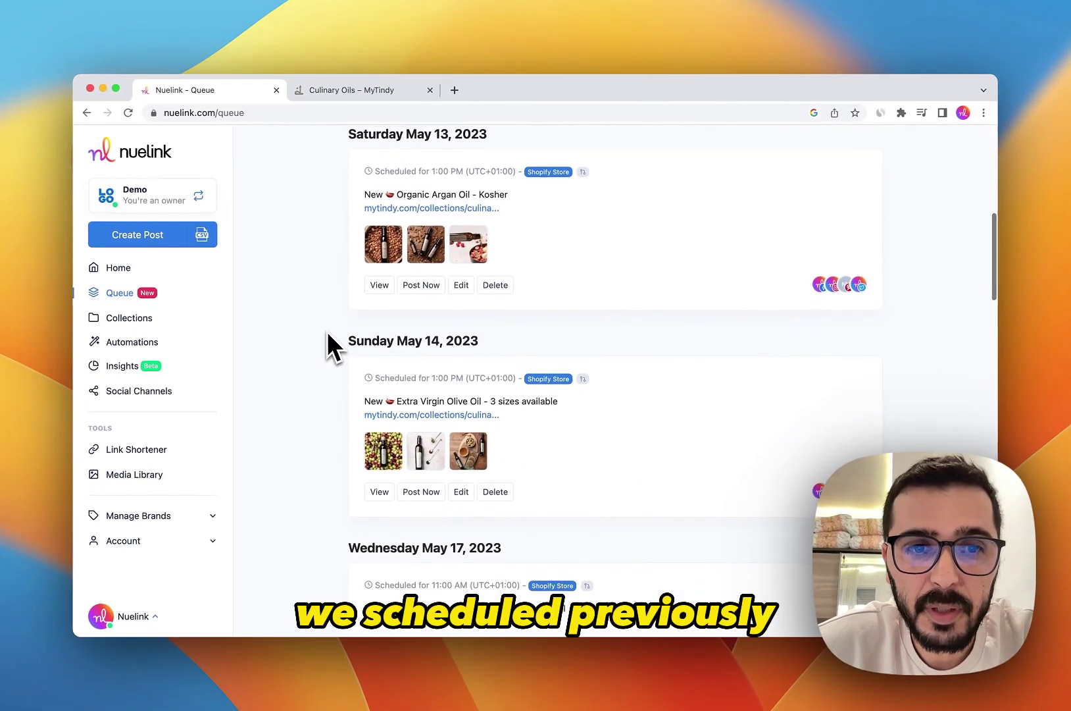
scroll(327, 330, down, 10)
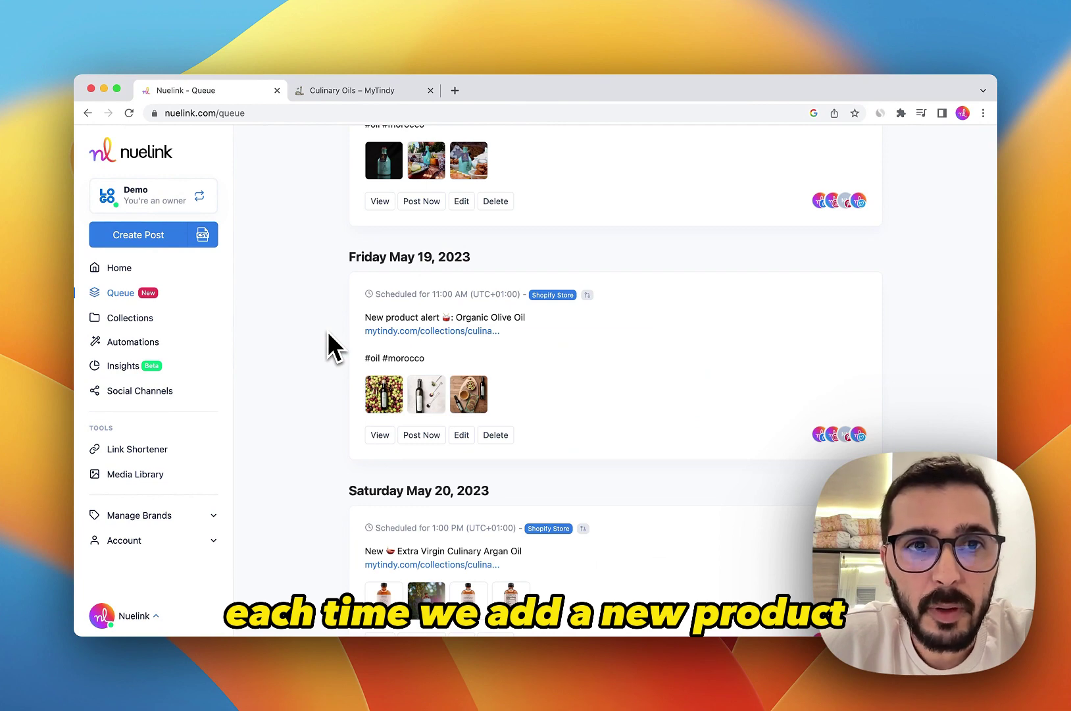
scroll(327, 330, down, 4)
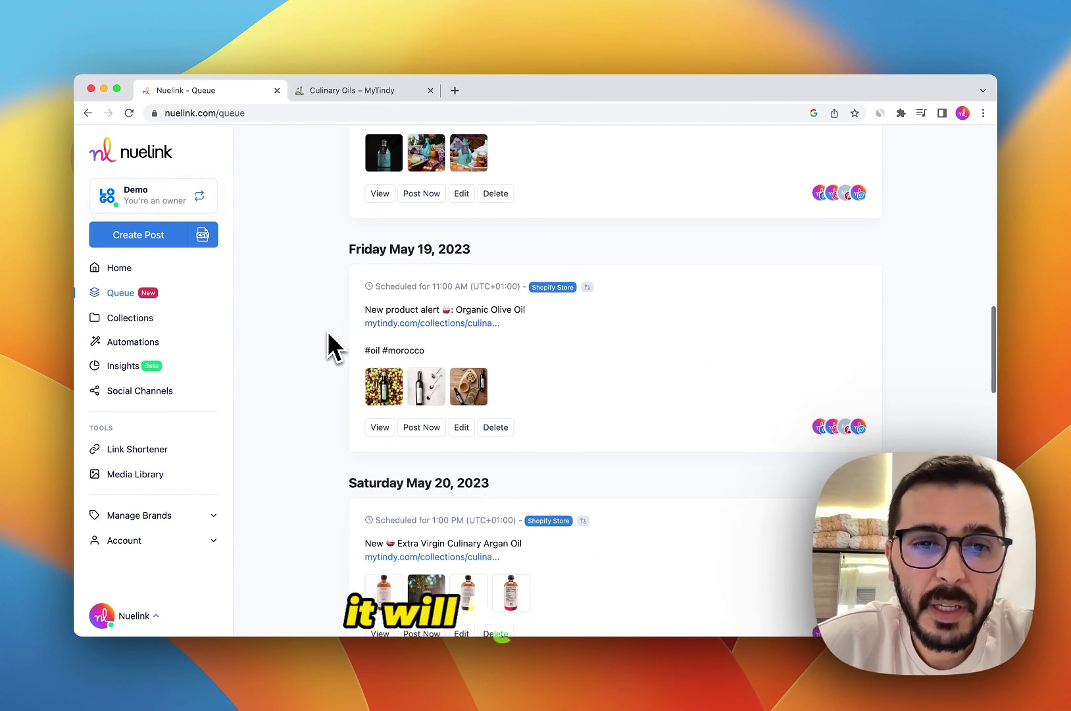
scroll(327, 330, down, 6)
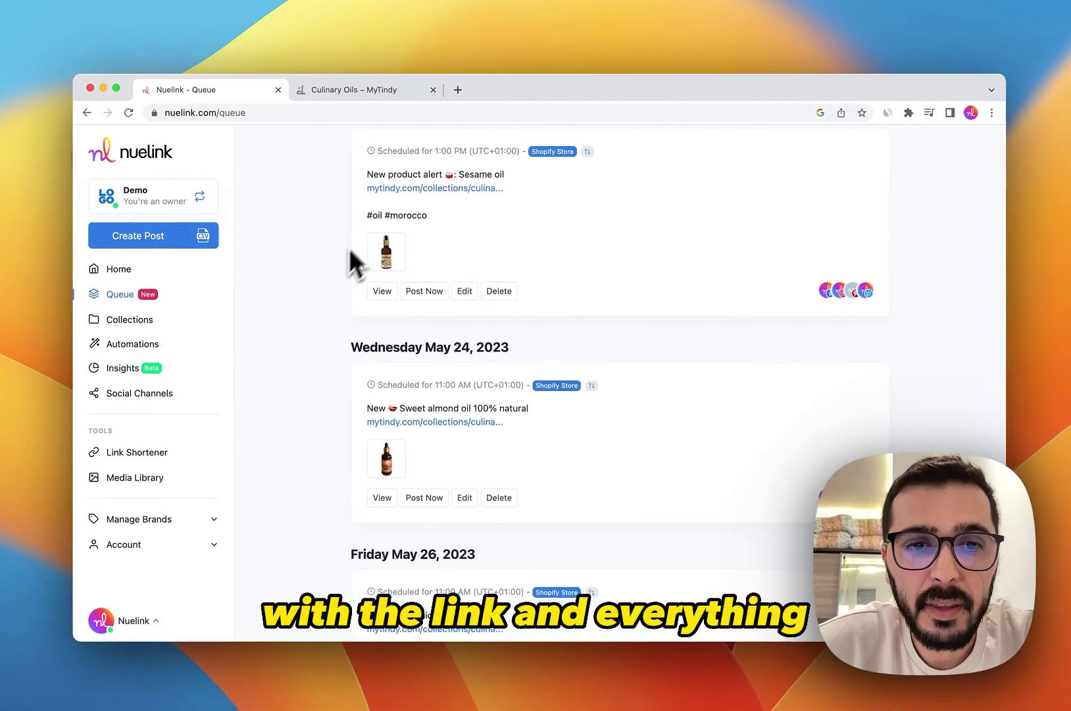
scroll(349, 257, down, 2)
scroll(330, 270, down, 5)
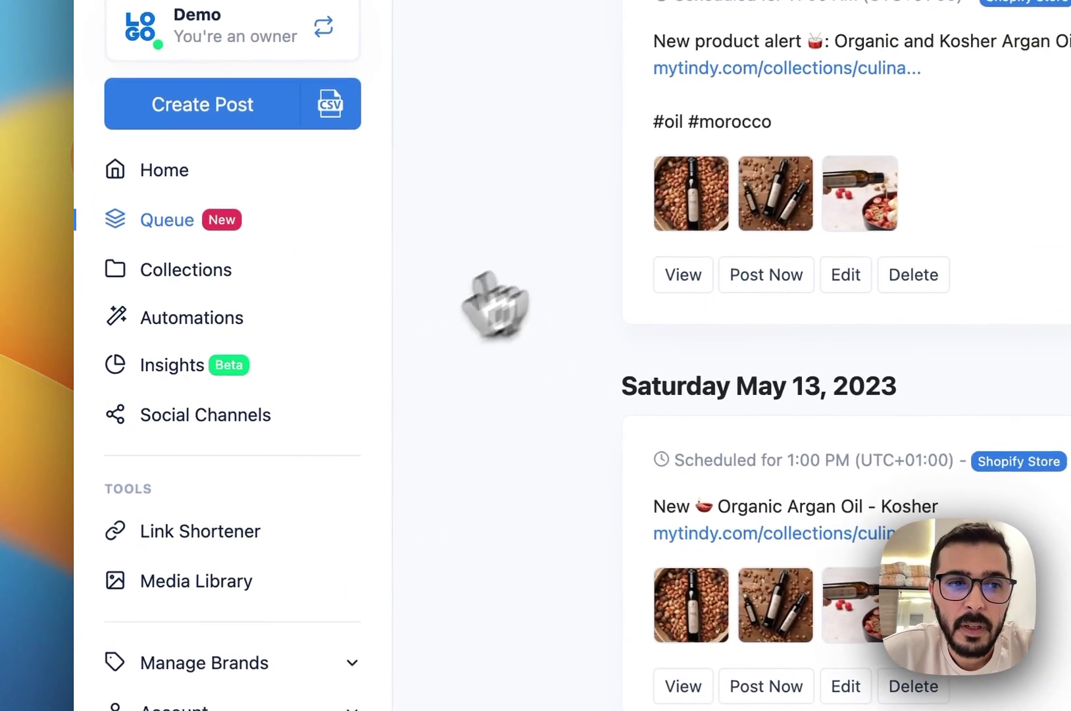
Step: Review the Insights audience and impressions charts, then go to the Link Shortener page showing 182 links
click(198, 370)
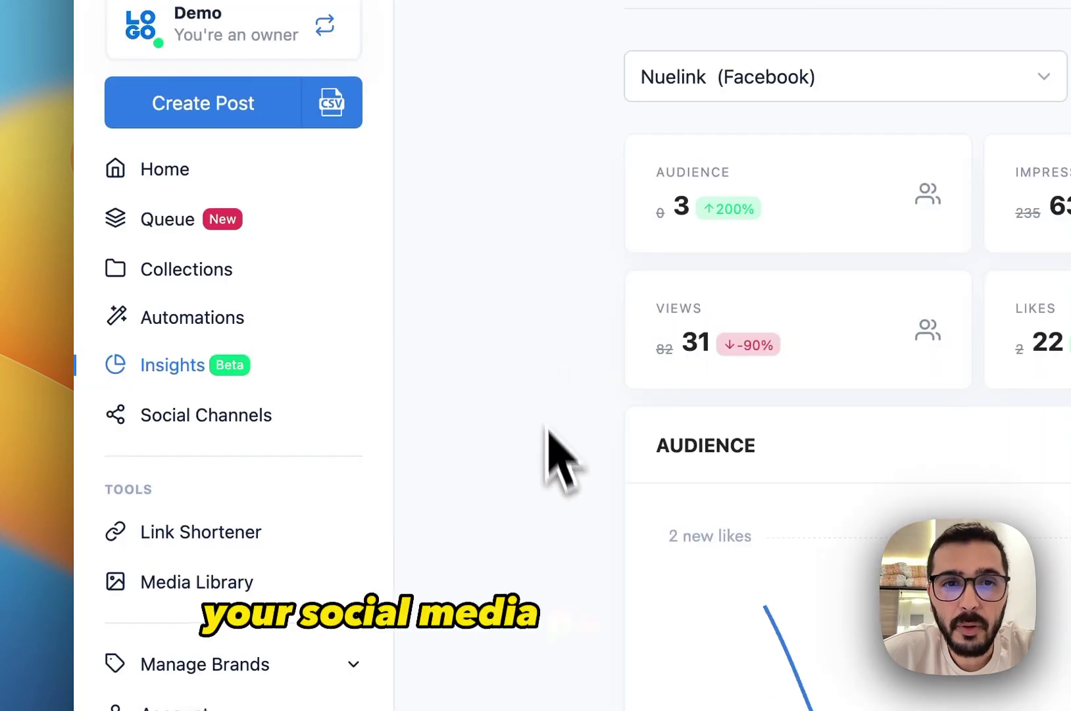
scroll(548, 430, down, 5)
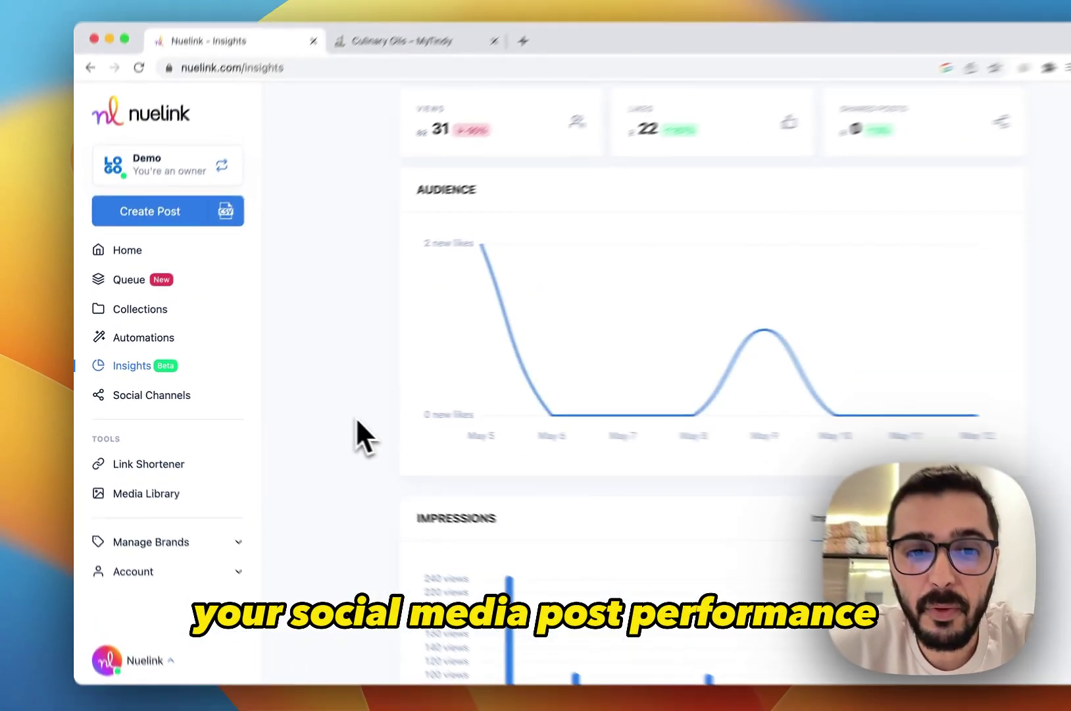
scroll(314, 410, down, 3)
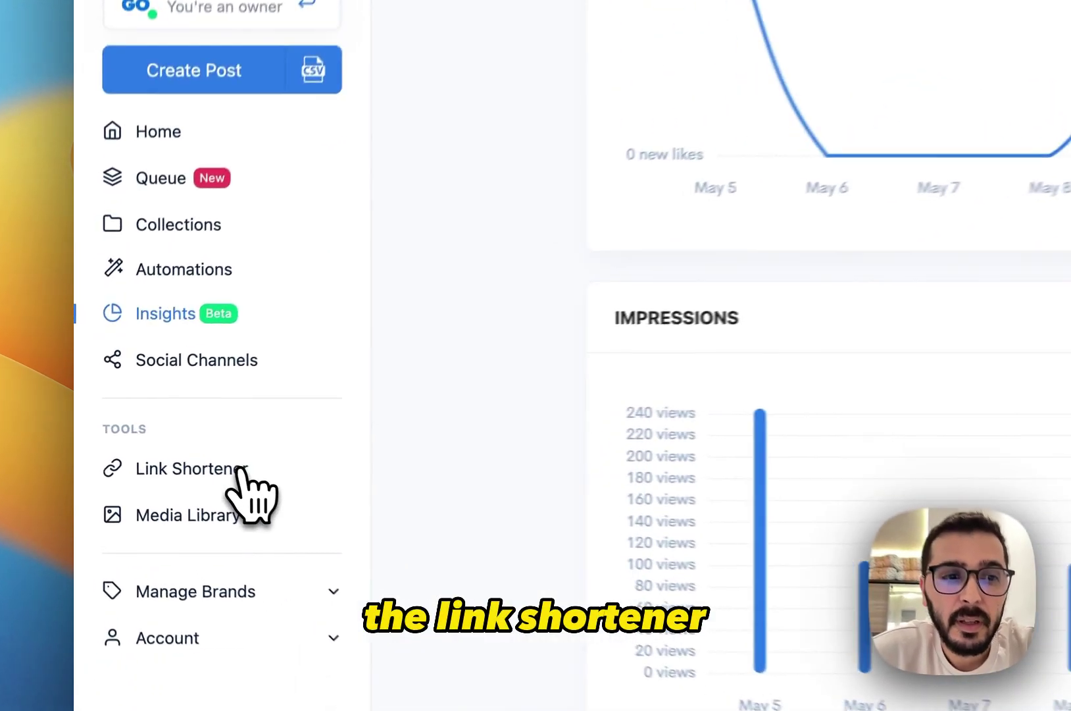
click(162, 449)
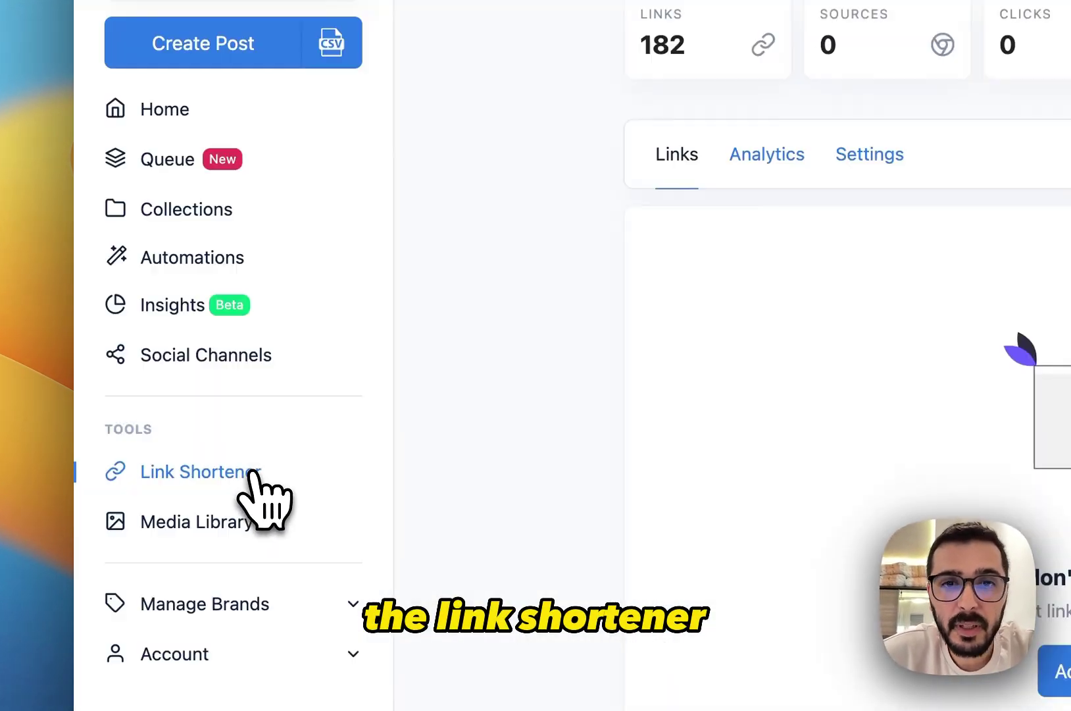
Step: Turn on link shortening for all posts and apply it to existing scheduled posts
click(855, 155)
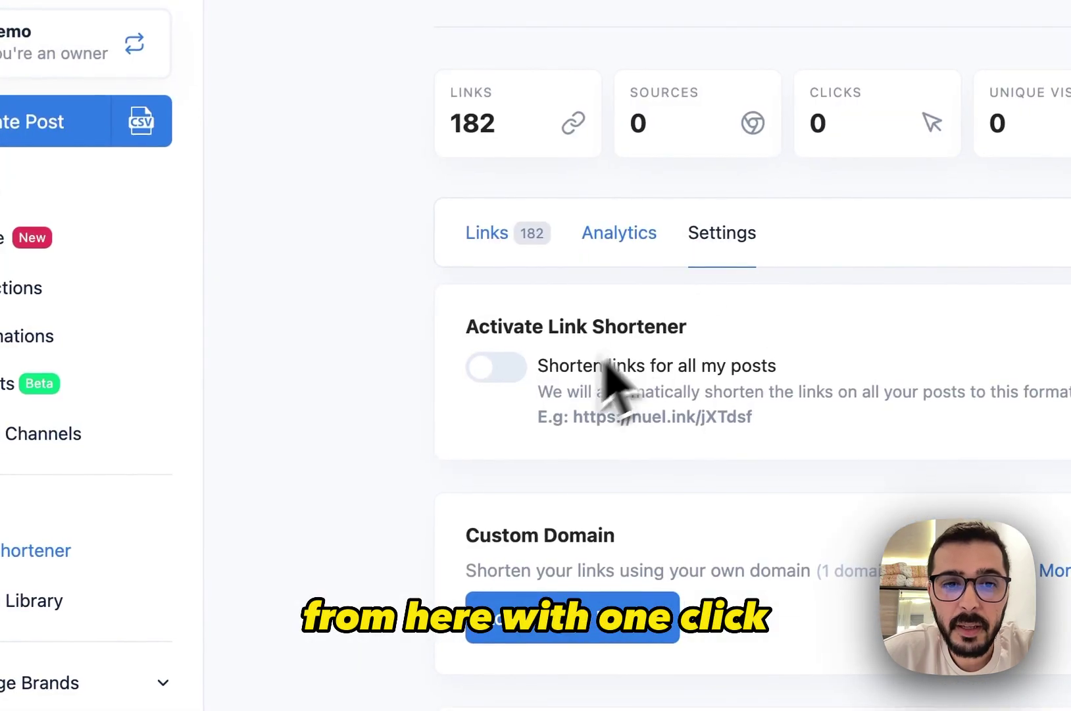
click(500, 367)
click(639, 461)
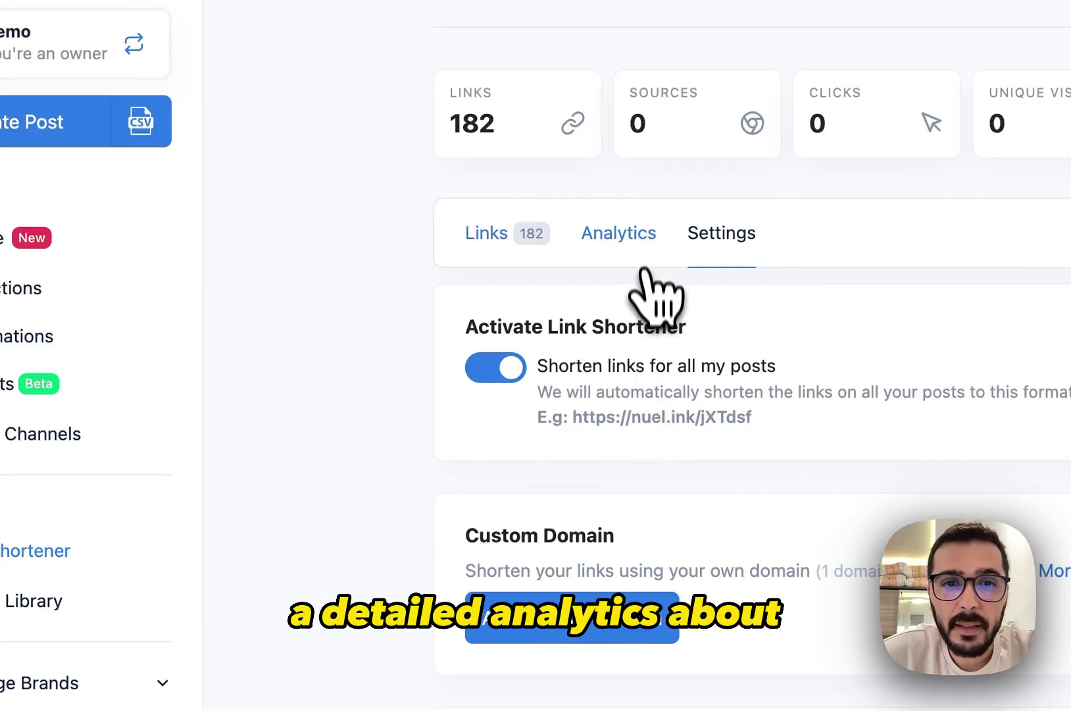
Step: Check the shortener's Analytics and Links lists, then return to the Queue with nuel.ink links
click(641, 234)
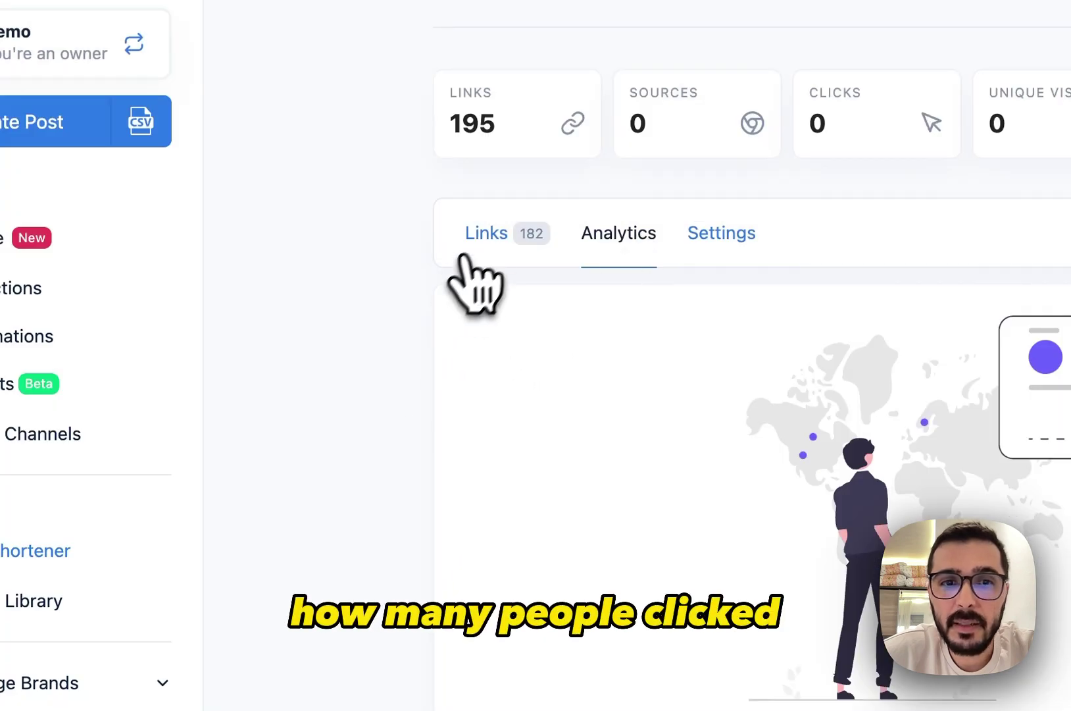
click(482, 243)
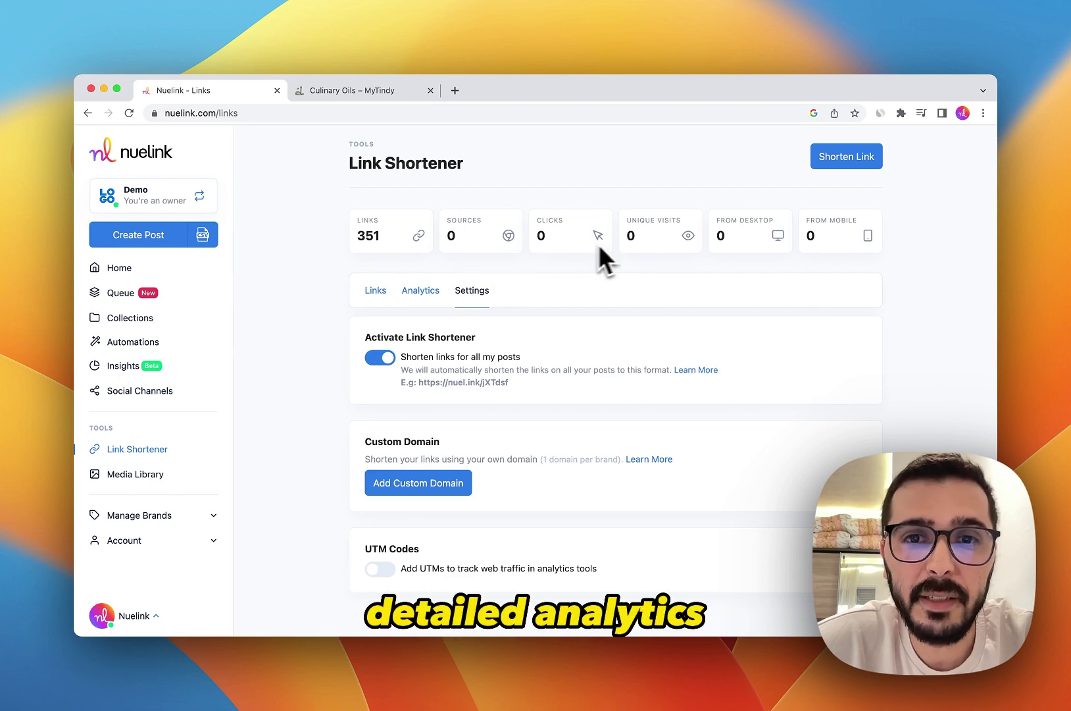
click(120, 292)
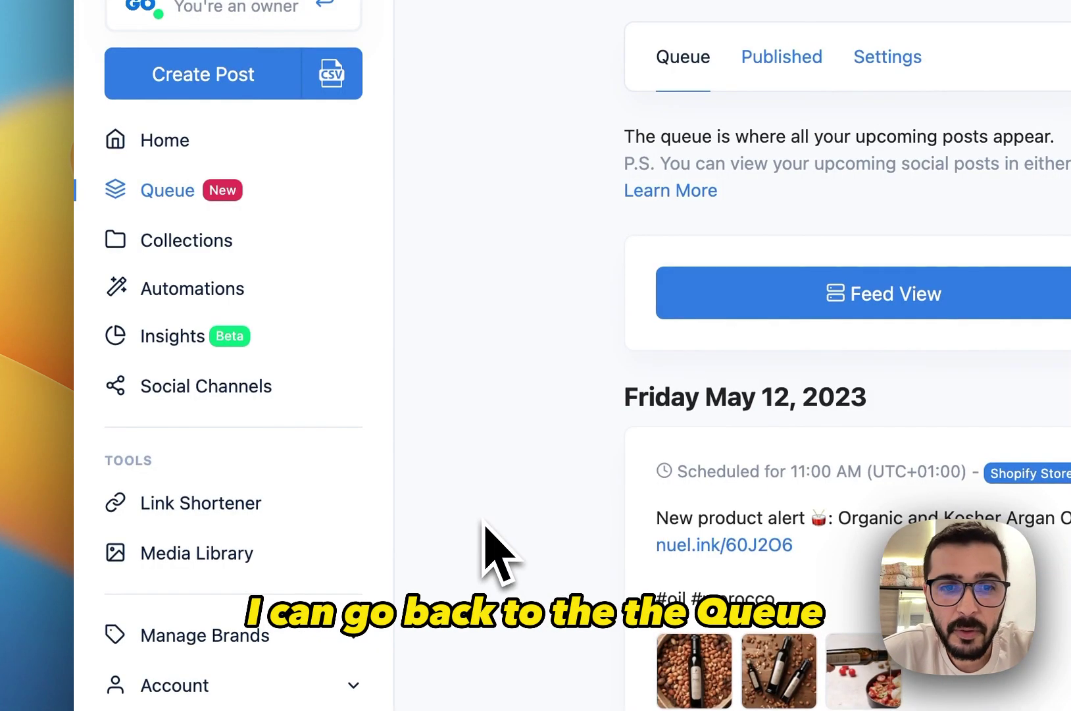
scroll(485, 546, down, 5)
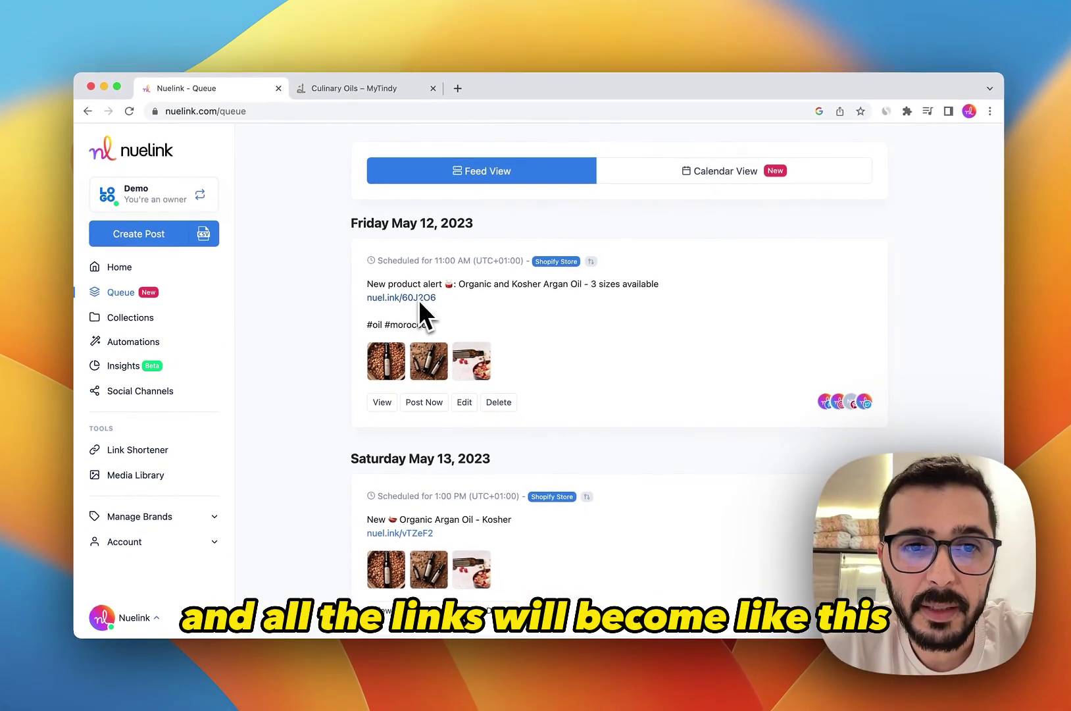
scroll(363, 319, down, 4)
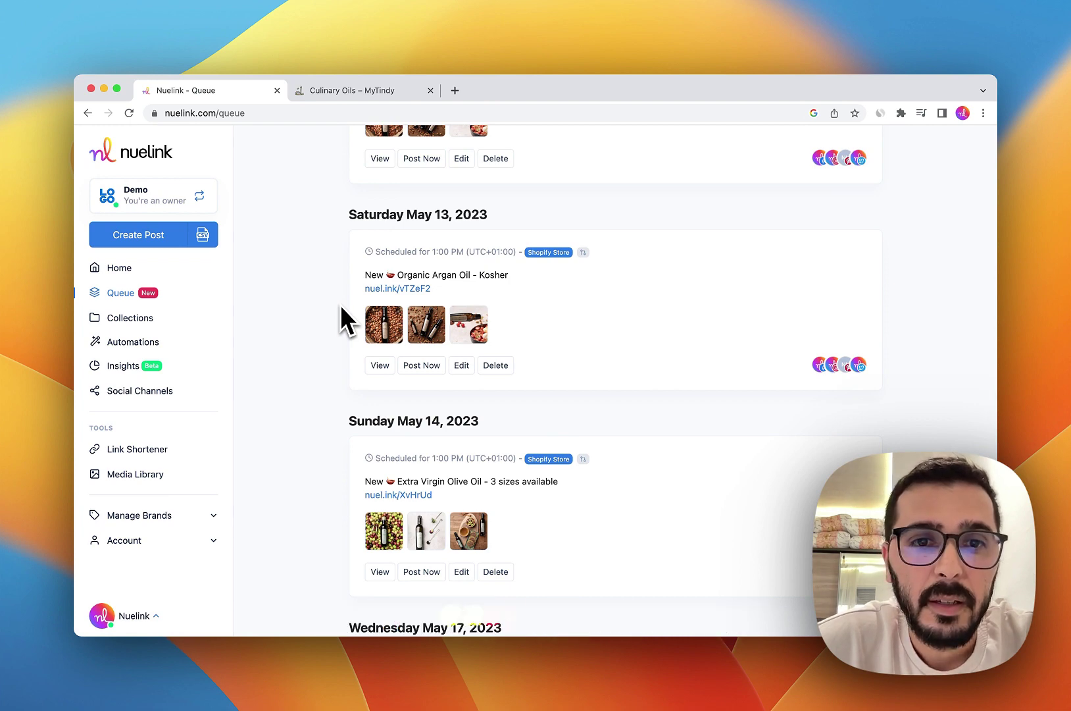
scroll(340, 306, down, 5)
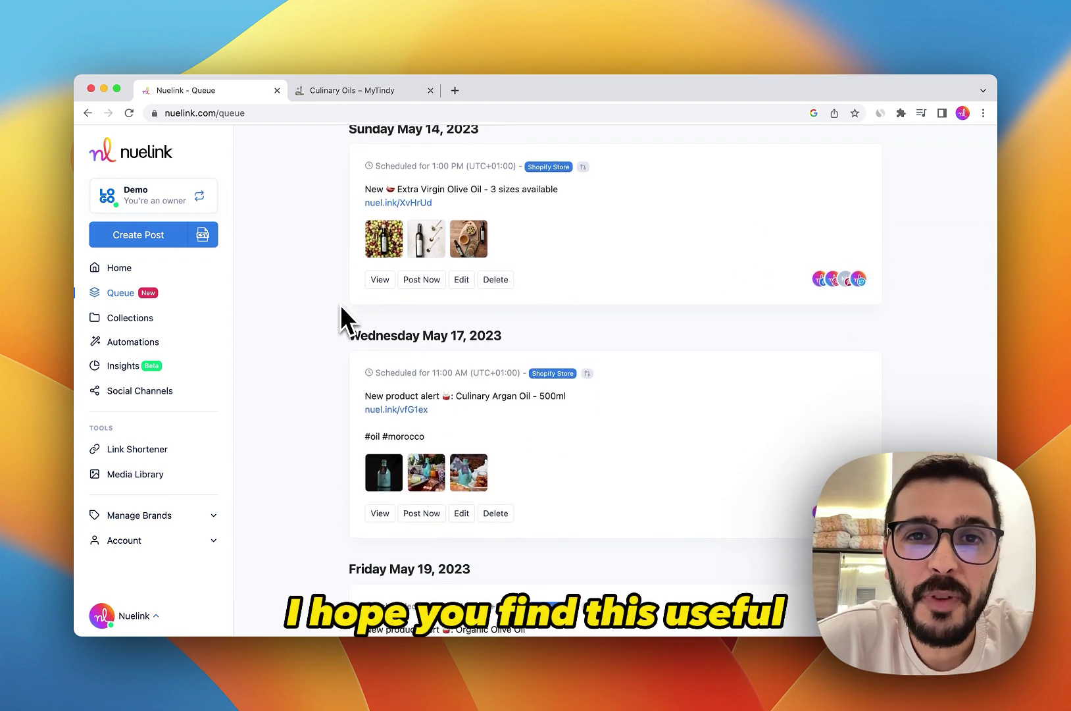